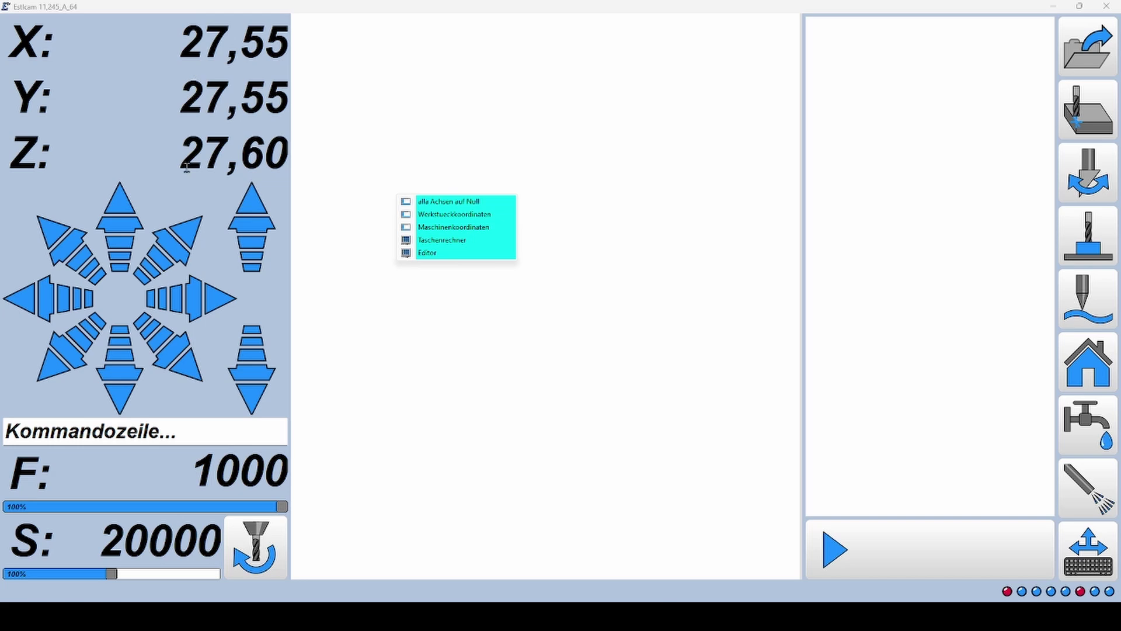
# Zero the X, Y and Z axes with the custom context command "alle Achsen auf Null".
pyautogui.click(560, 161)
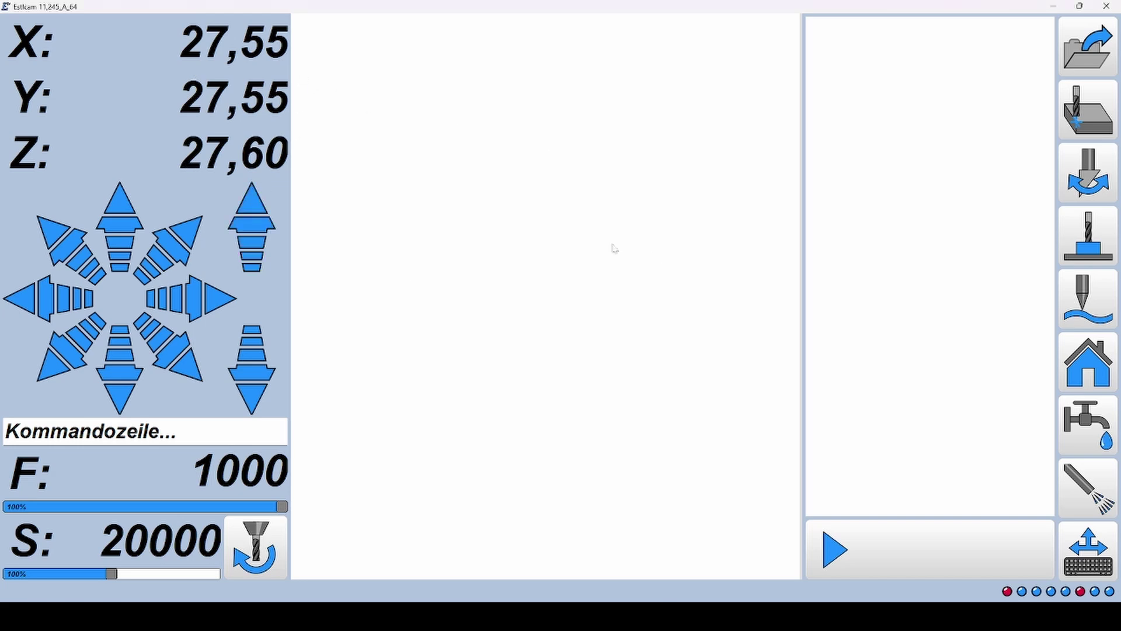
pyautogui.rightClick(670, 261)
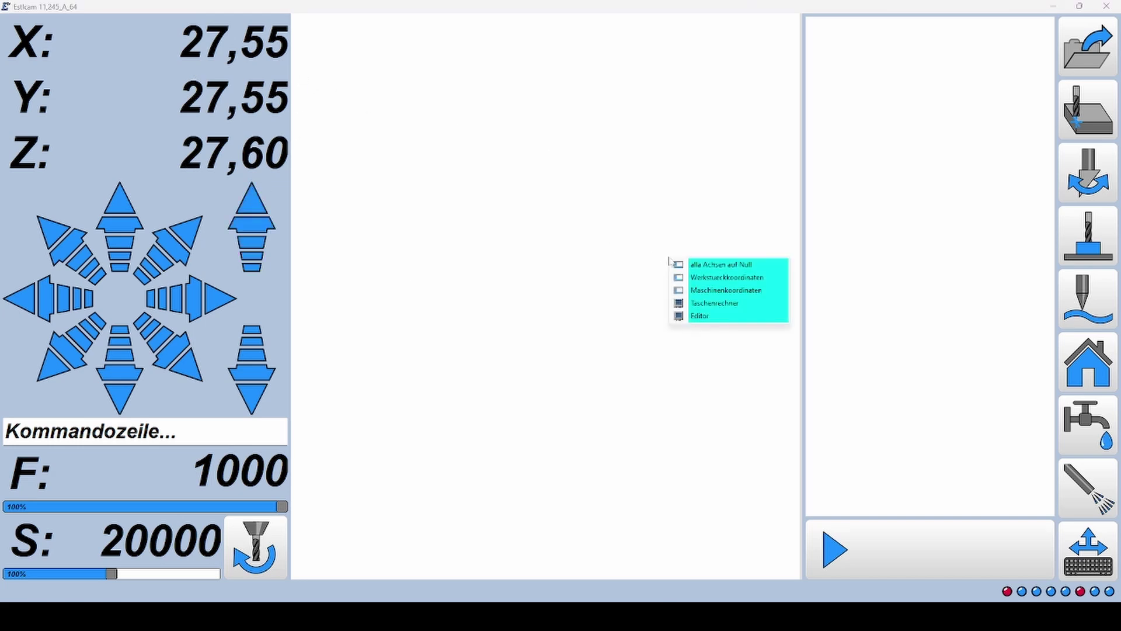
pyautogui.click(718, 267)
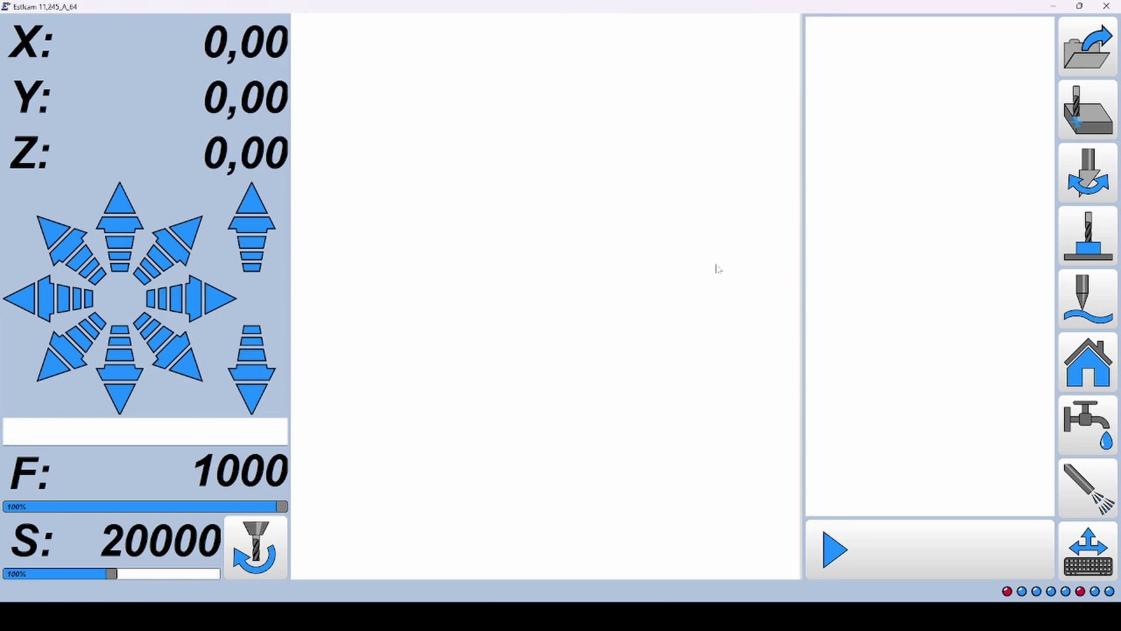
# Switch the position display to Maschinenkoordinaten and return it to Werkstueckkoordinaten with the custom context commands.
pyautogui.click(257, 231)
pyautogui.rightClick(614, 246)
pyautogui.click(672, 278)
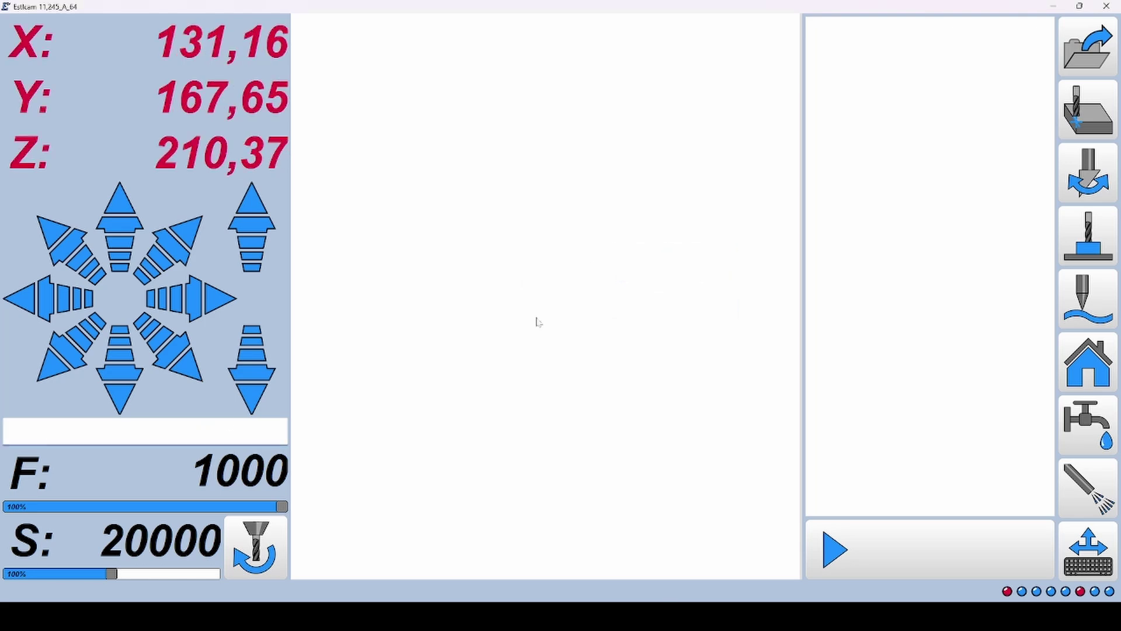
pyautogui.rightClick(611, 179)
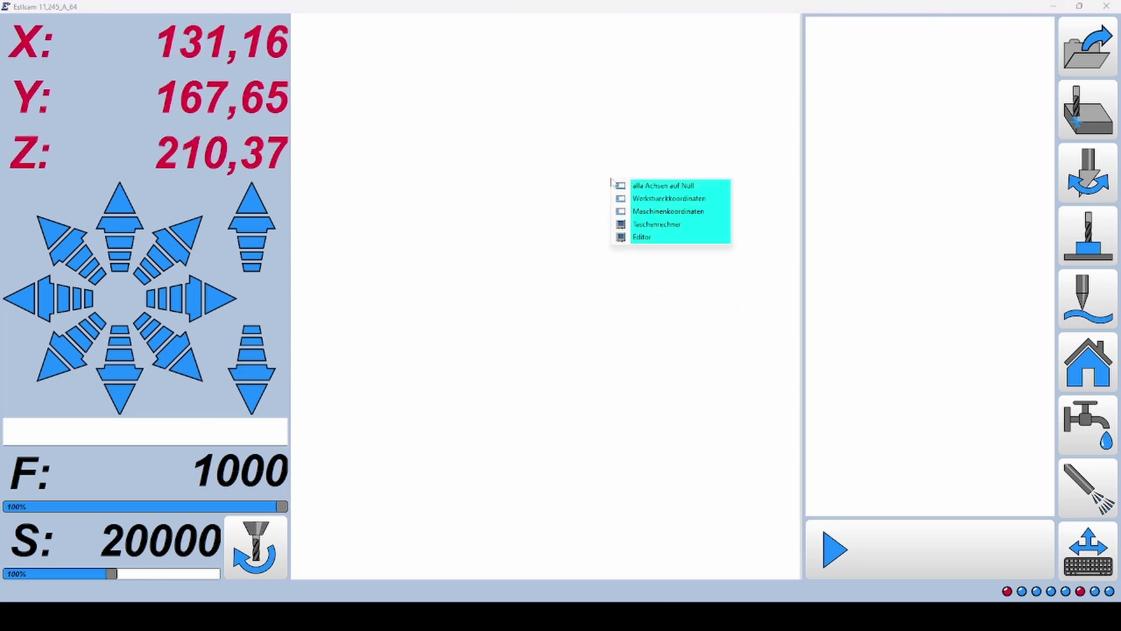
pyautogui.click(650, 201)
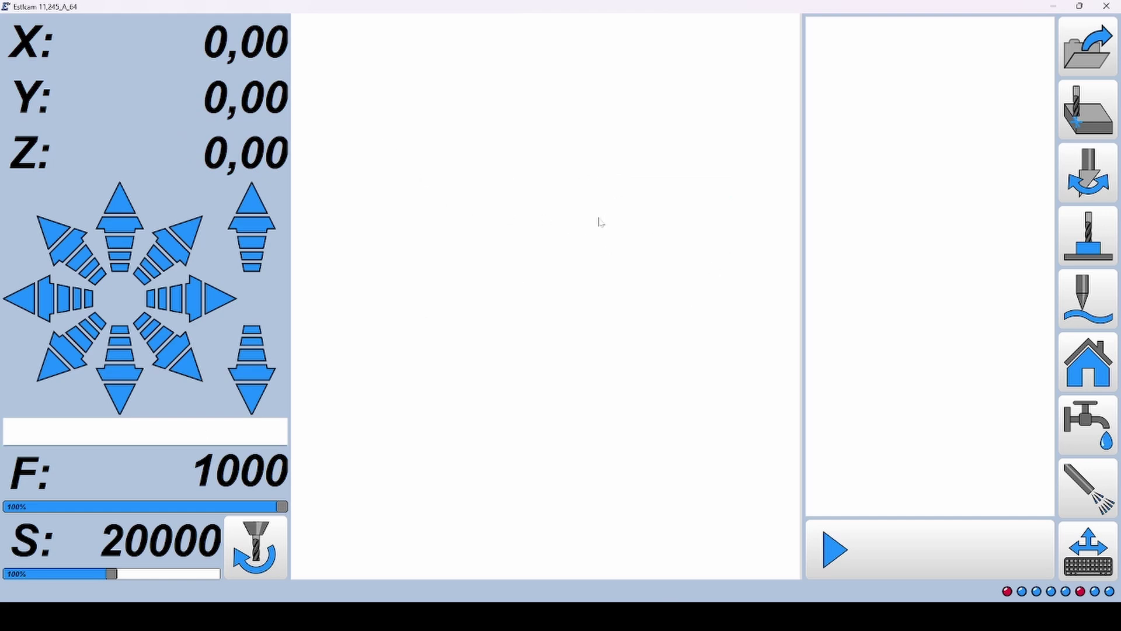
# Launch the Taschenrechner and the Editor through the custom context commands, closing each one again.
pyautogui.rightClick(664, 200)
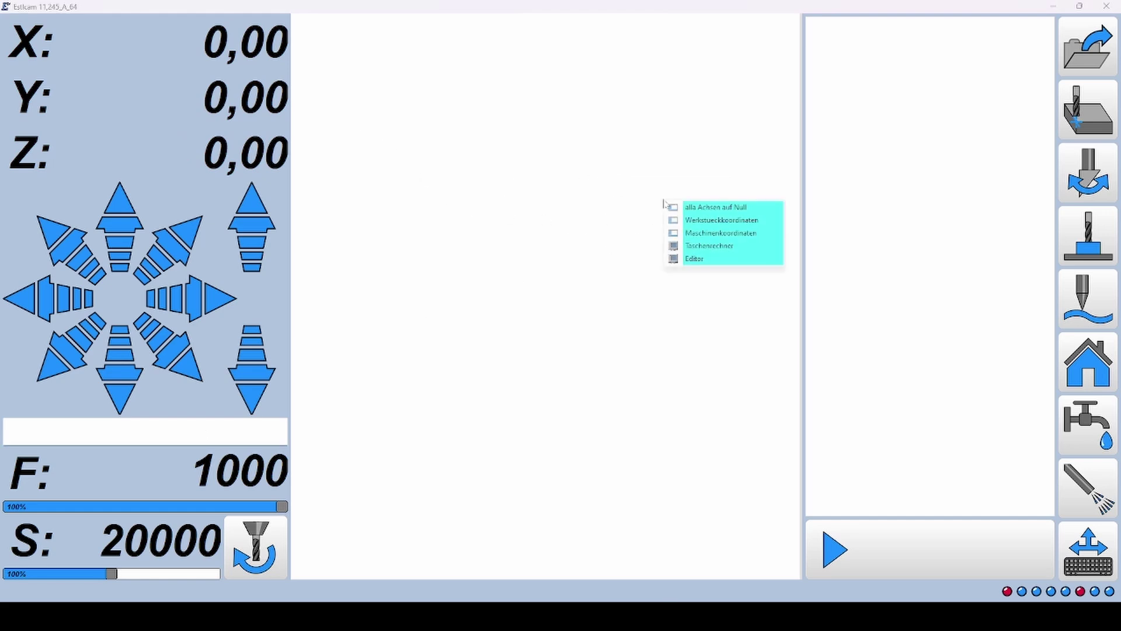
pyautogui.click(708, 246)
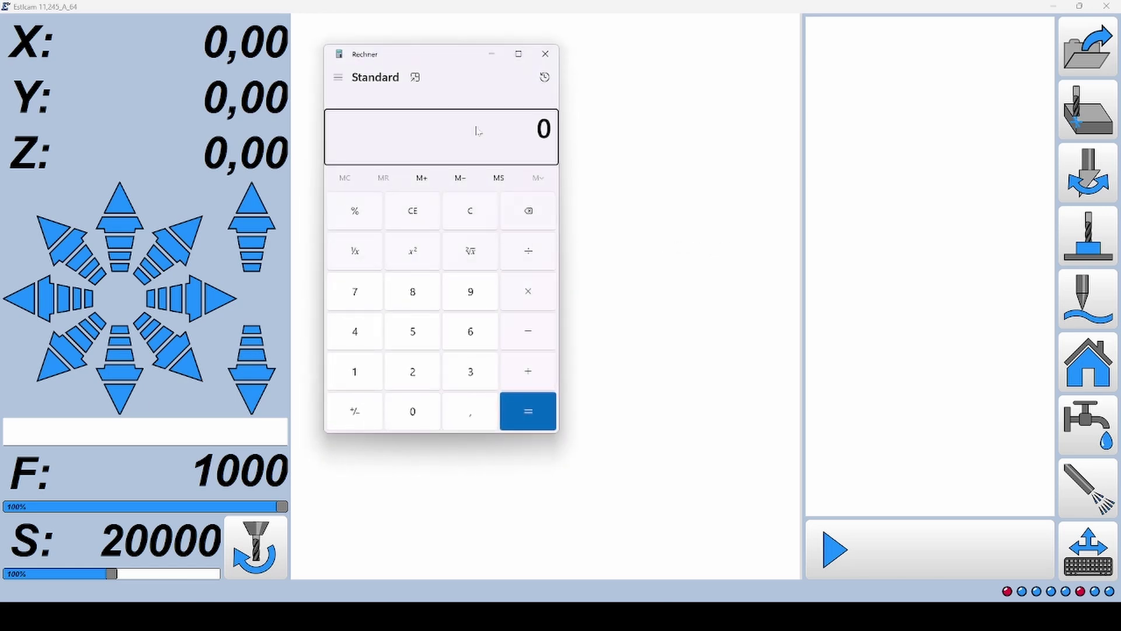
pyautogui.click(545, 54)
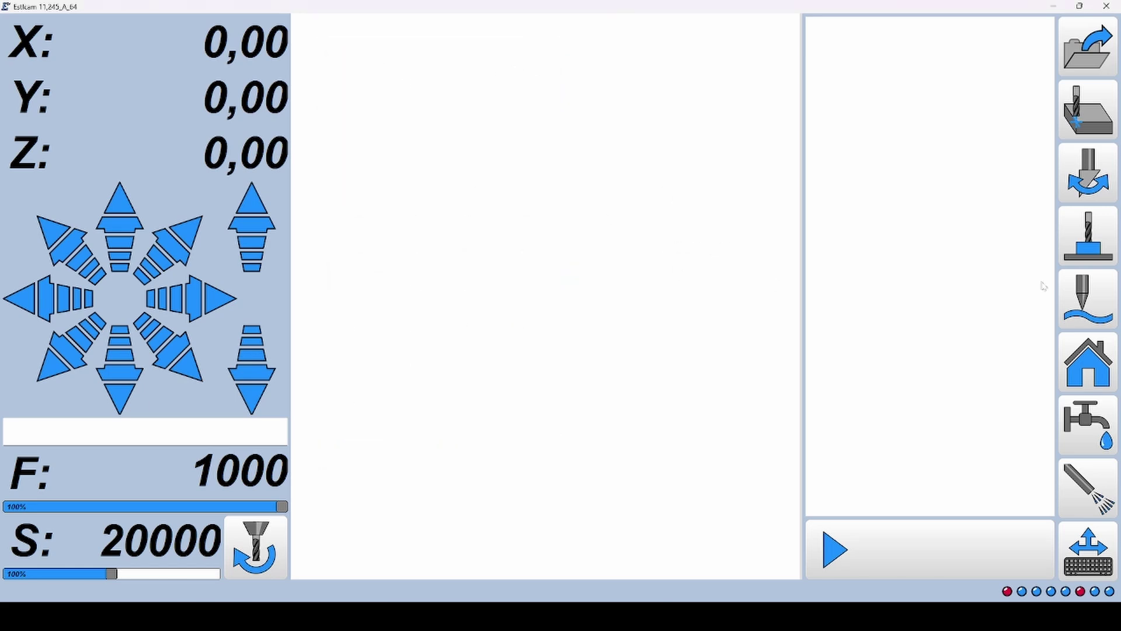
pyautogui.rightClick(549, 197)
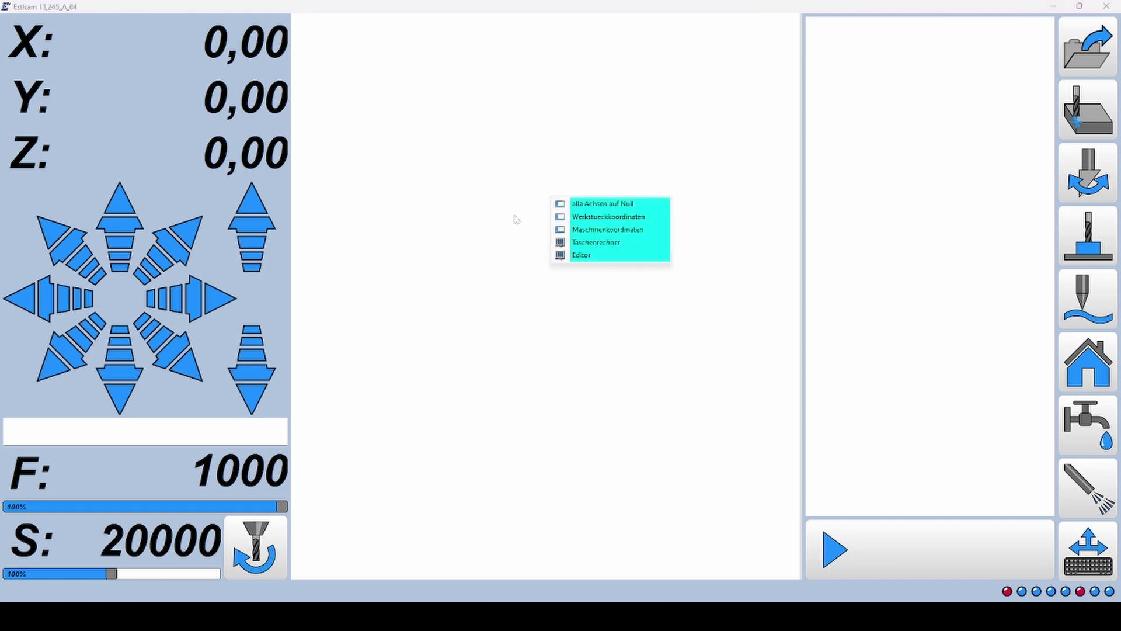
pyautogui.click(585, 259)
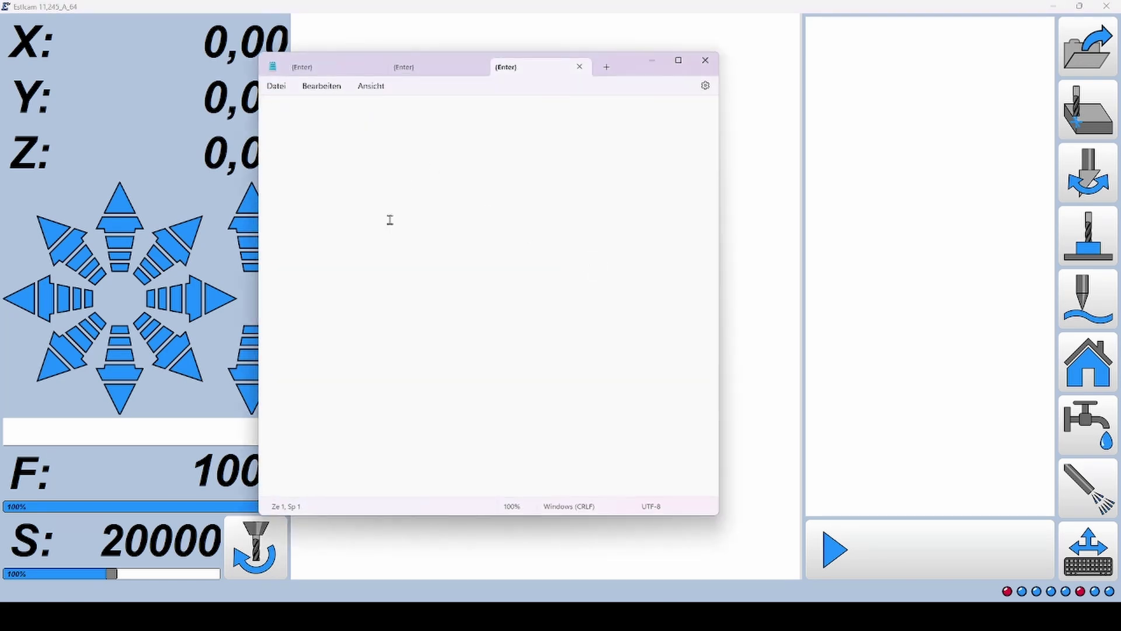
pyautogui.click(706, 60)
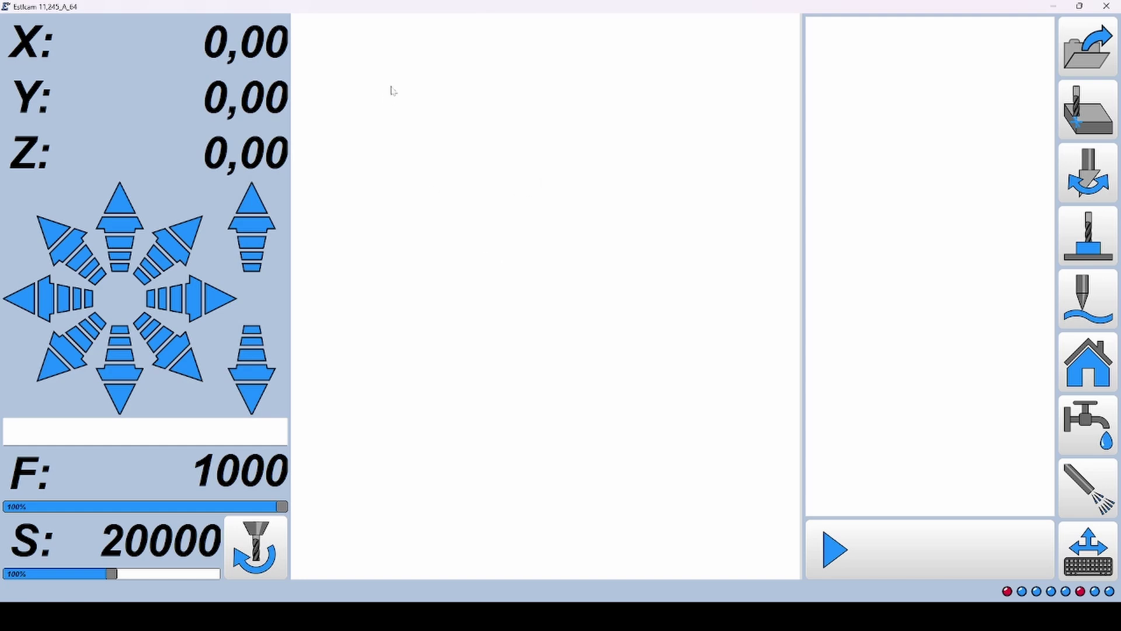
pyautogui.rightClick(437, 124)
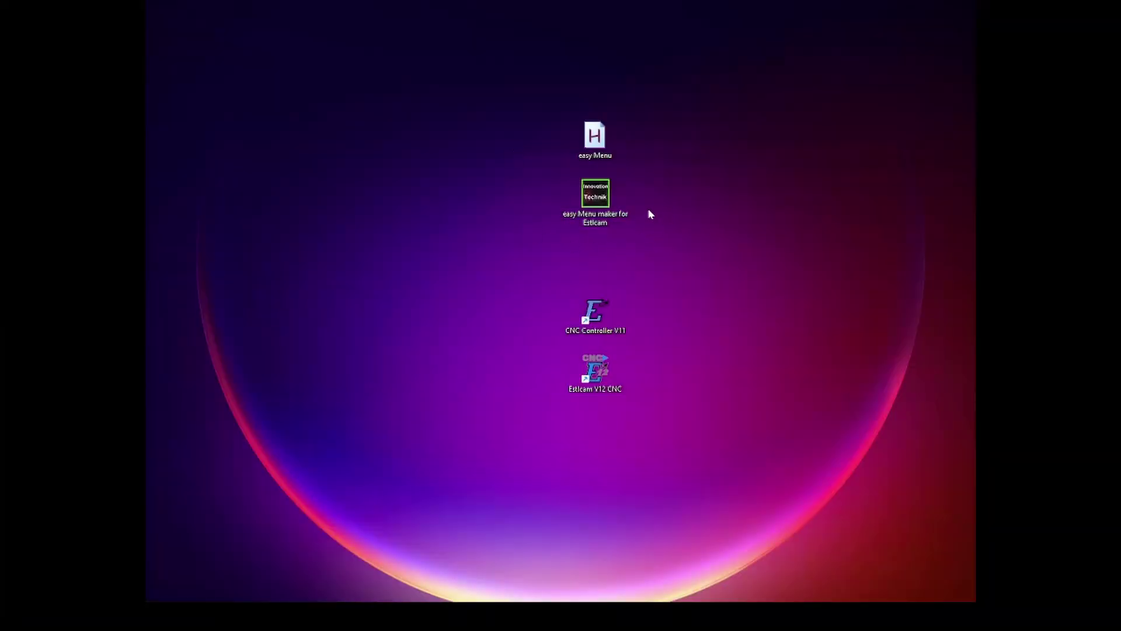
# Switch to easy Menu maker for Estlcam and set Menu 1 to Kommandozeile with the name "alle Achsen auf Null".
pyautogui.doubleClick(603, 193)
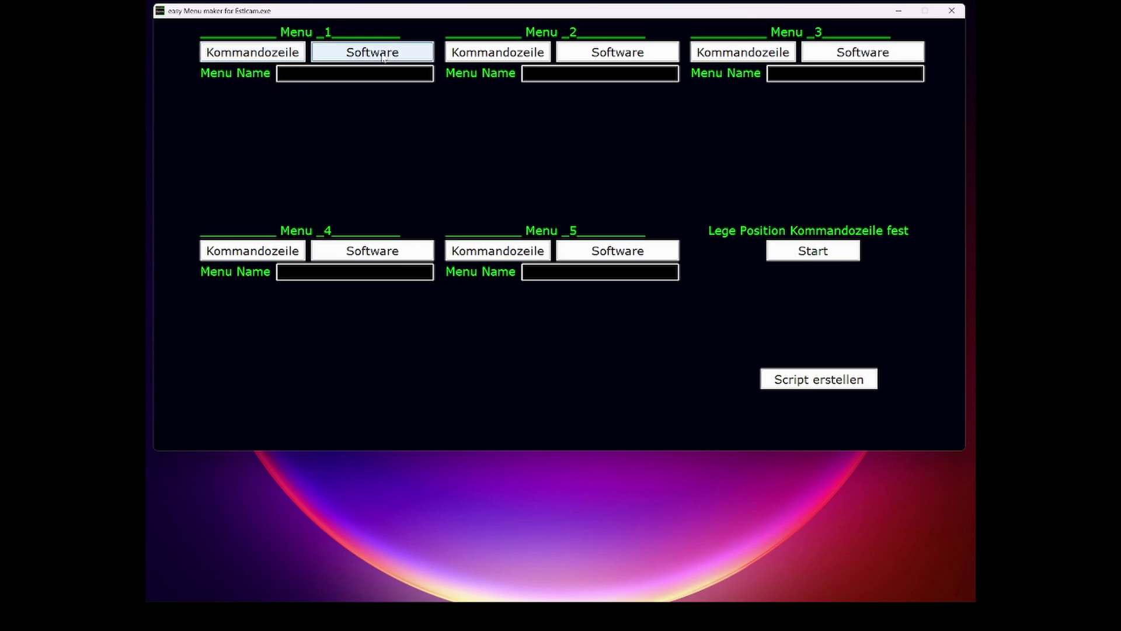
pyautogui.click(250, 53)
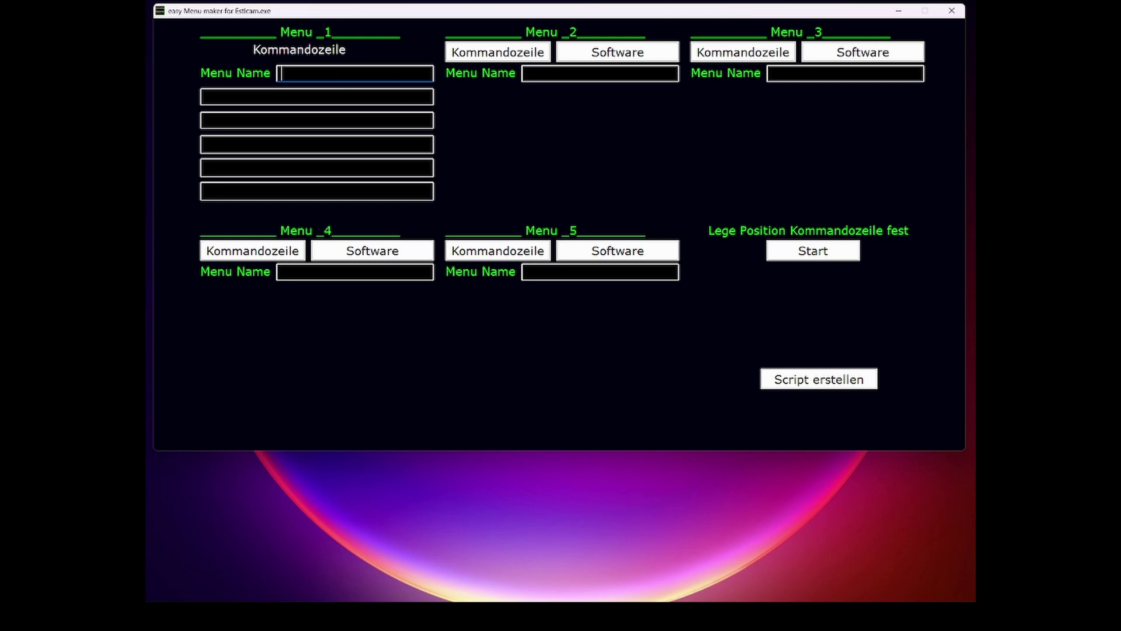
pyautogui.write('alle Achsen auf Null')
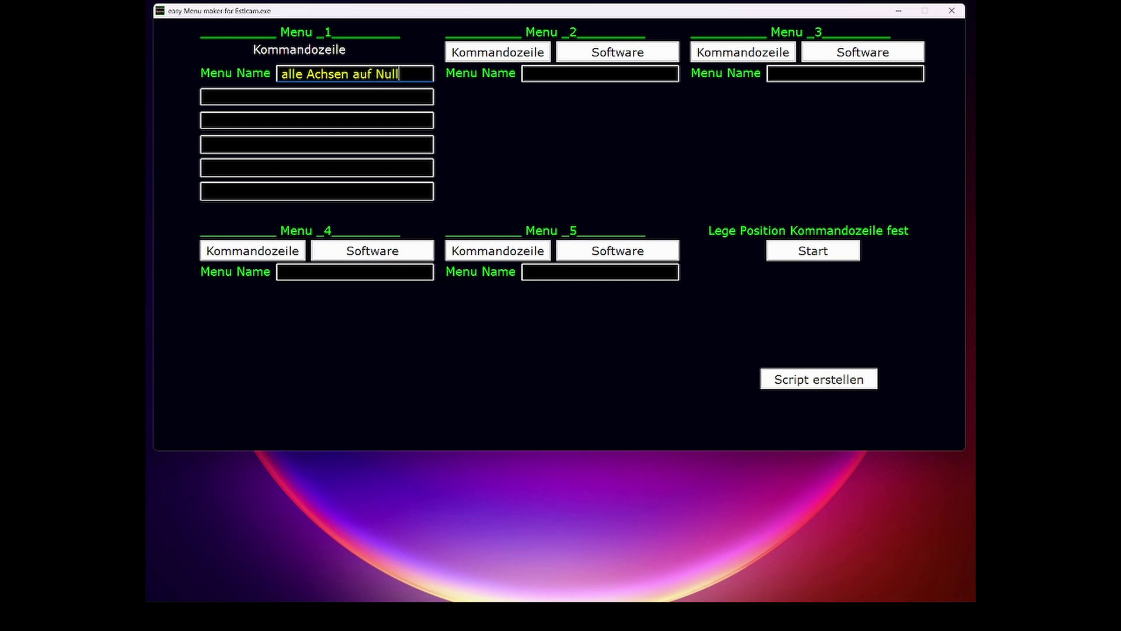
# Enter null as the first command line of Menu 1.
pyautogui.click(204, 98)
pyautogui.click(209, 123)
pyautogui.click(211, 145)
pyautogui.click(216, 168)
pyautogui.click(219, 189)
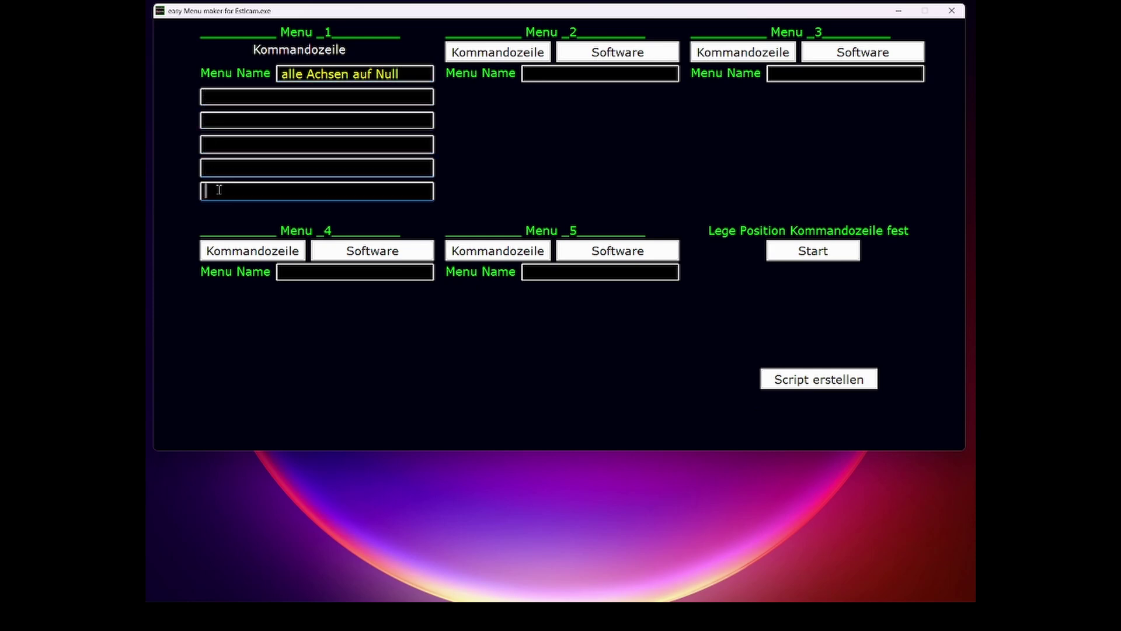
pyautogui.click(219, 99)
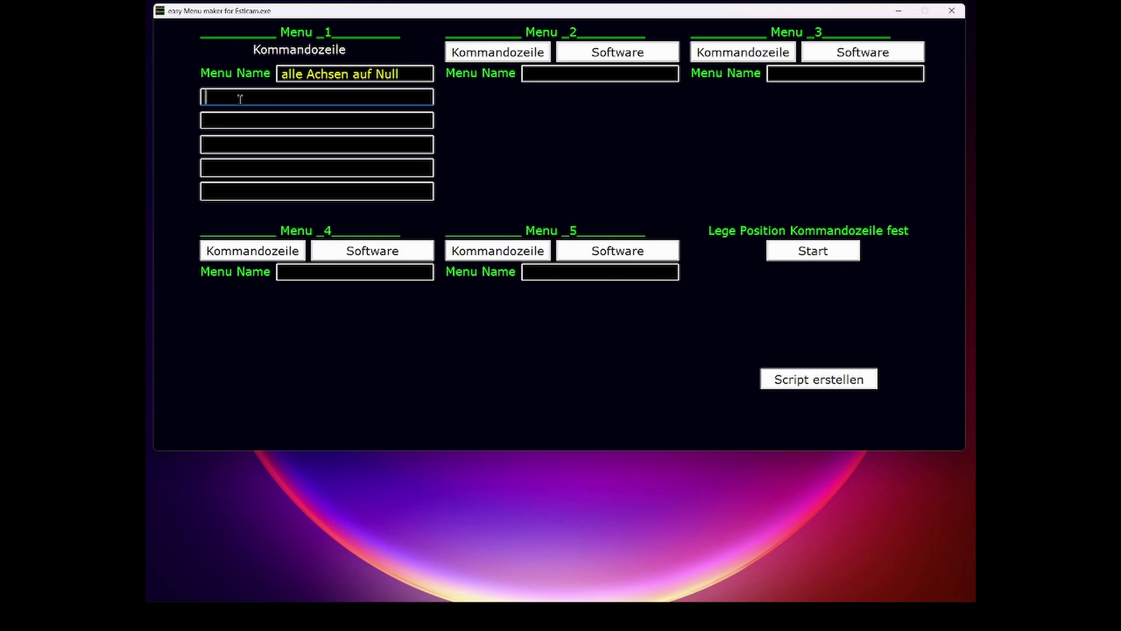
pyautogui.write('null')
# Set Menu 2 to Kommandozeile and name it "Parken".
pyautogui.click(524, 53)
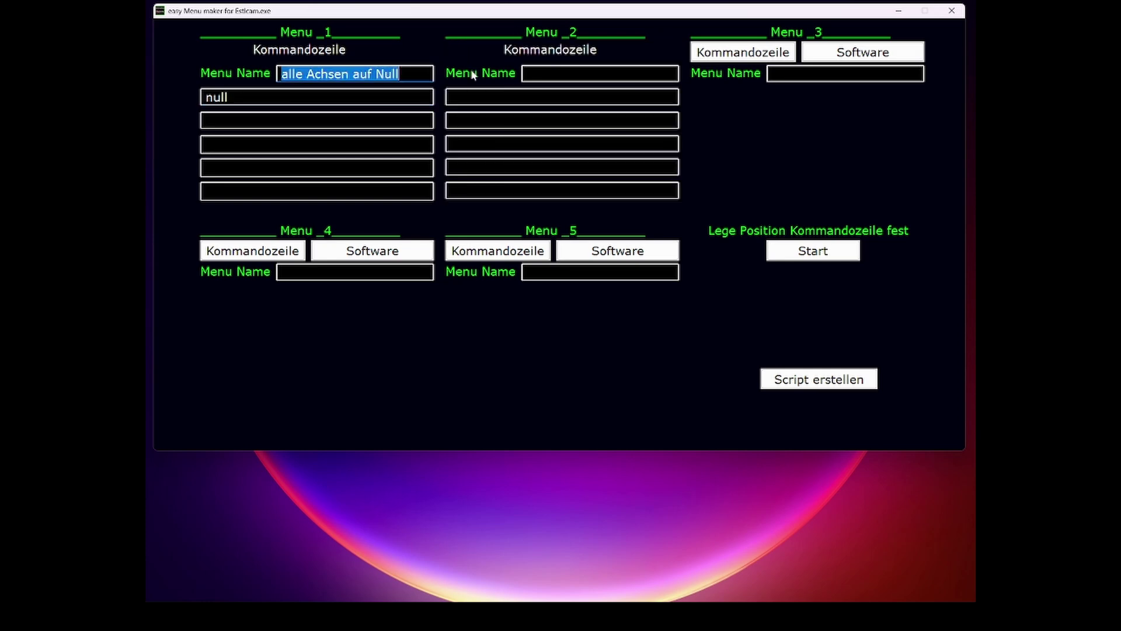
pyautogui.click(563, 74)
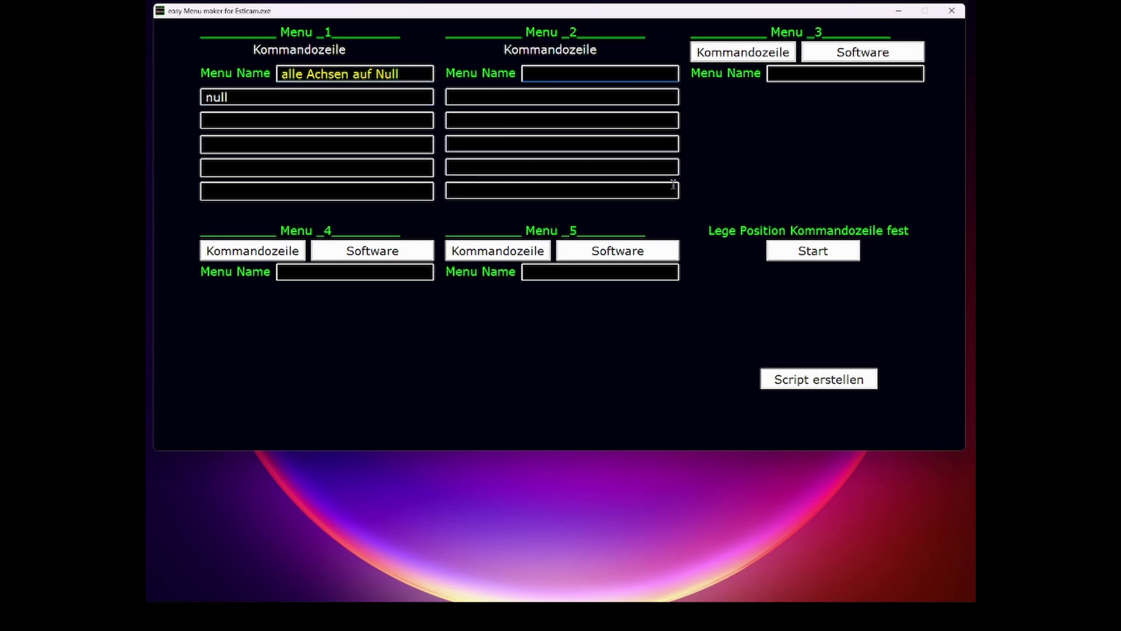
pyautogui.write('Parken')
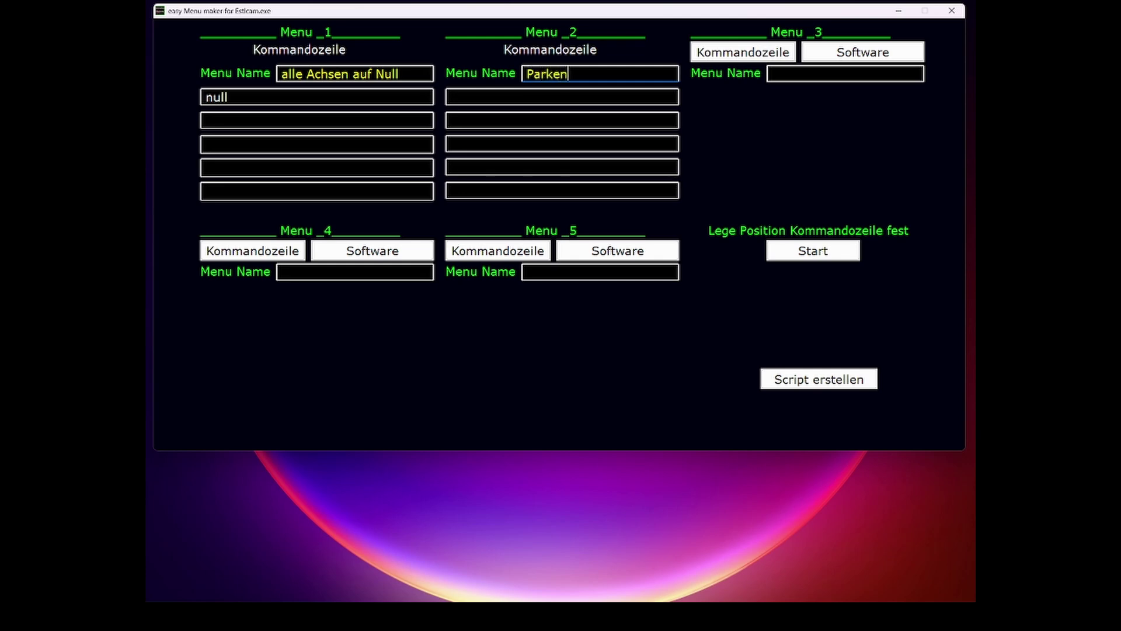
# Enter the Parken command sequence on four consecutive lines: abs, mx10 my10 mz10, rel and null.
pyautogui.click(471, 102)
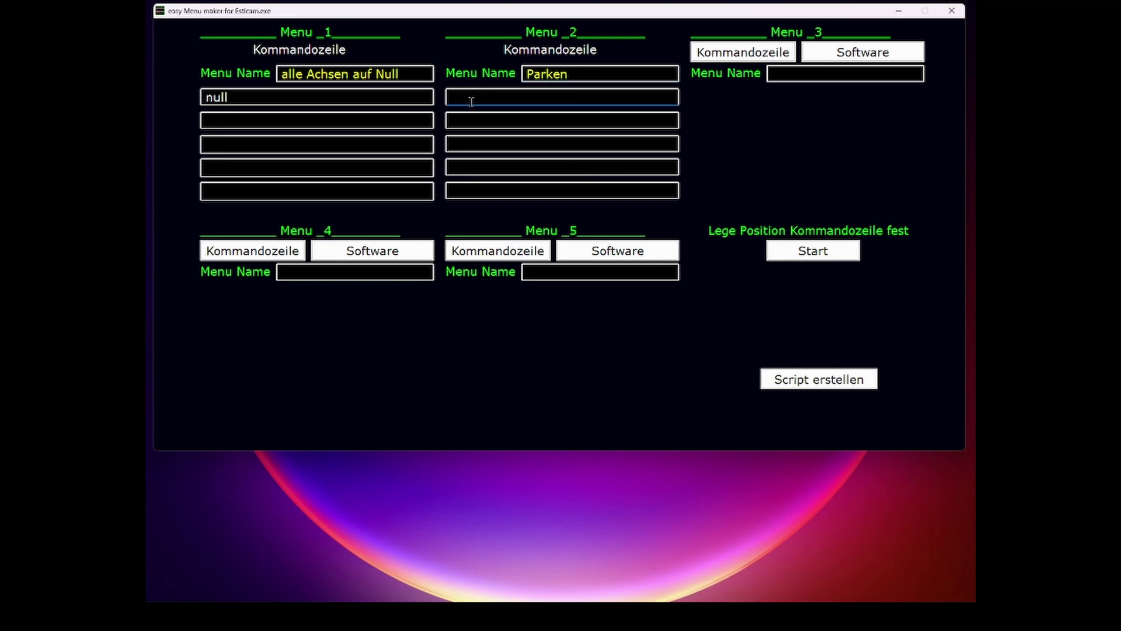
pyautogui.write('abs')
pyautogui.click(473, 121)
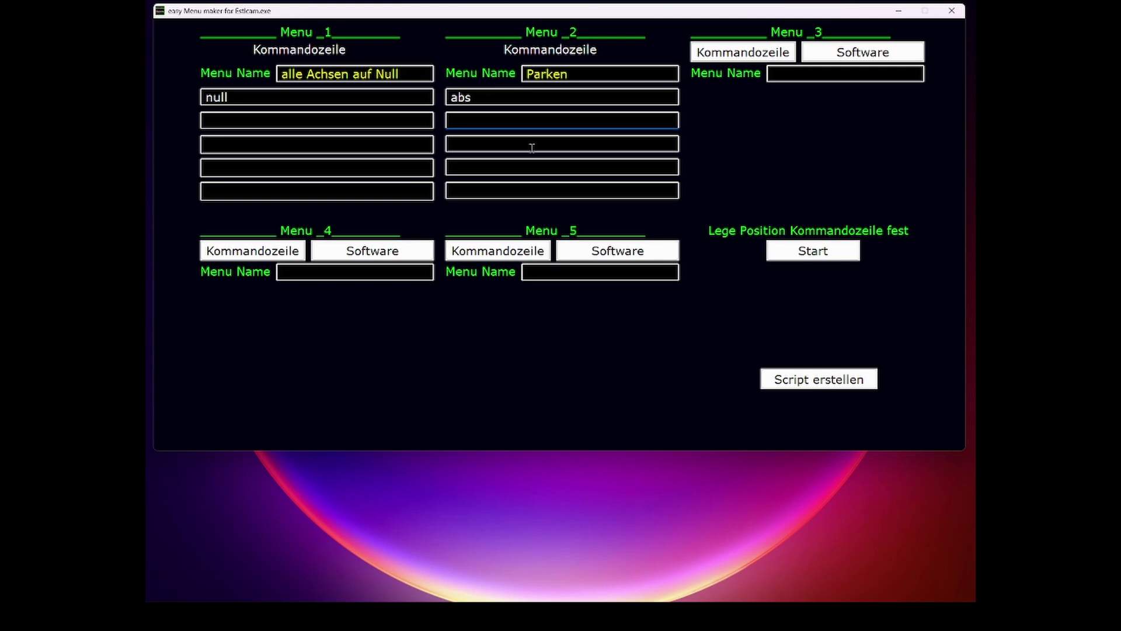
pyautogui.write('mx10 my10 mz10')
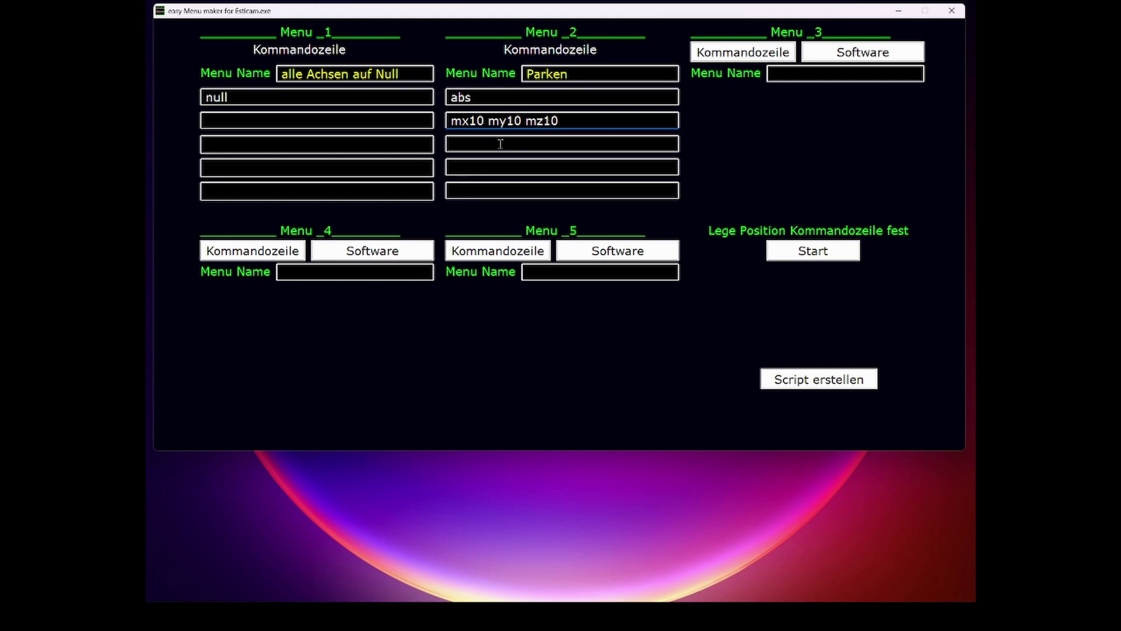
pyautogui.click(480, 144)
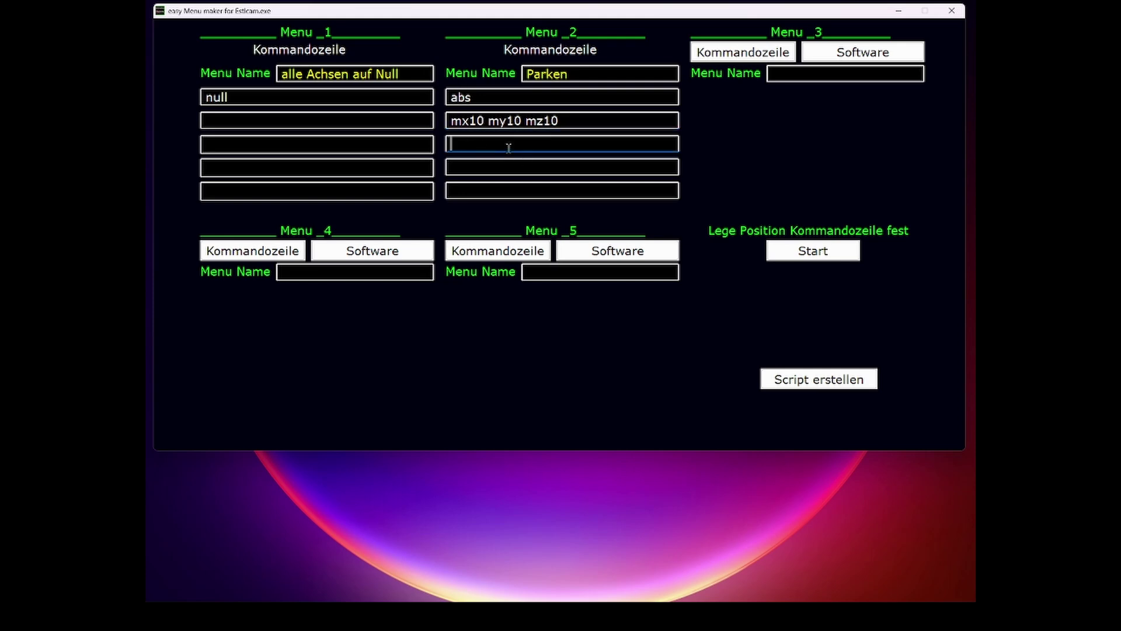
pyautogui.write('rel')
pyautogui.click(451, 167)
pyautogui.write('null')
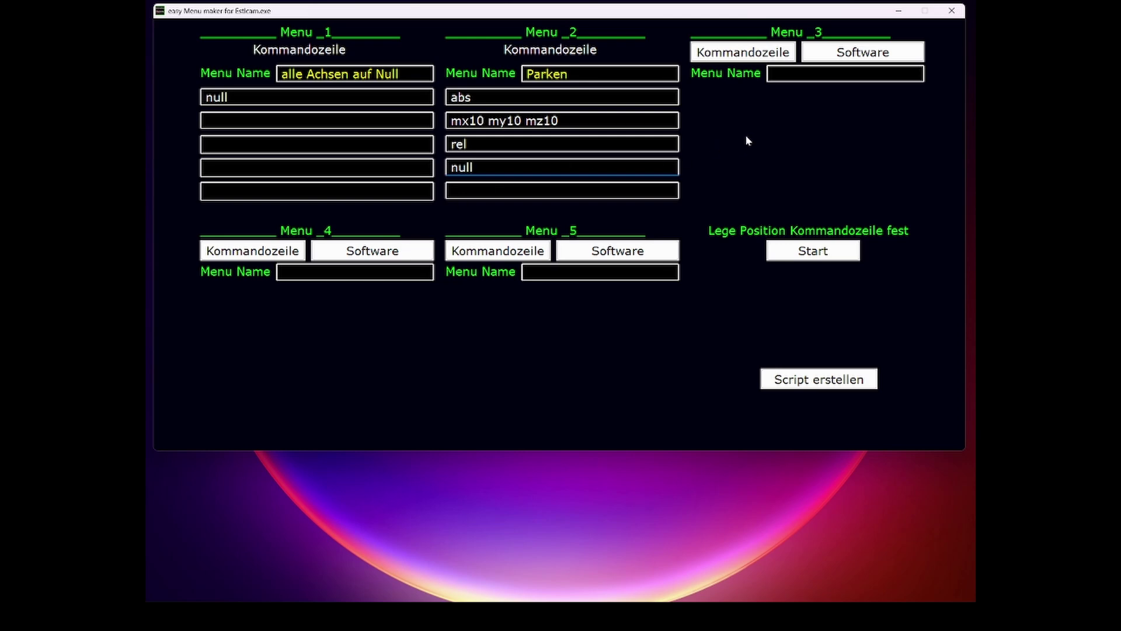
# Set Menu 3 to Kommandozeile, name it "ABS" and enter abs as its first command line.
pyautogui.click(754, 53)
pyautogui.click(781, 75)
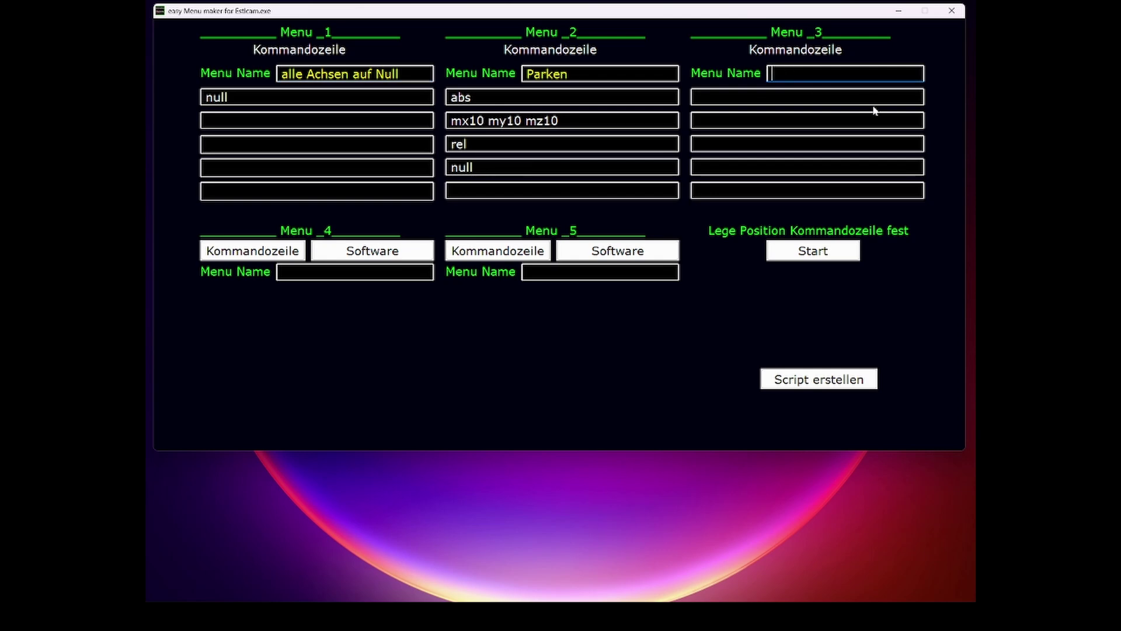
pyautogui.write('ABS')
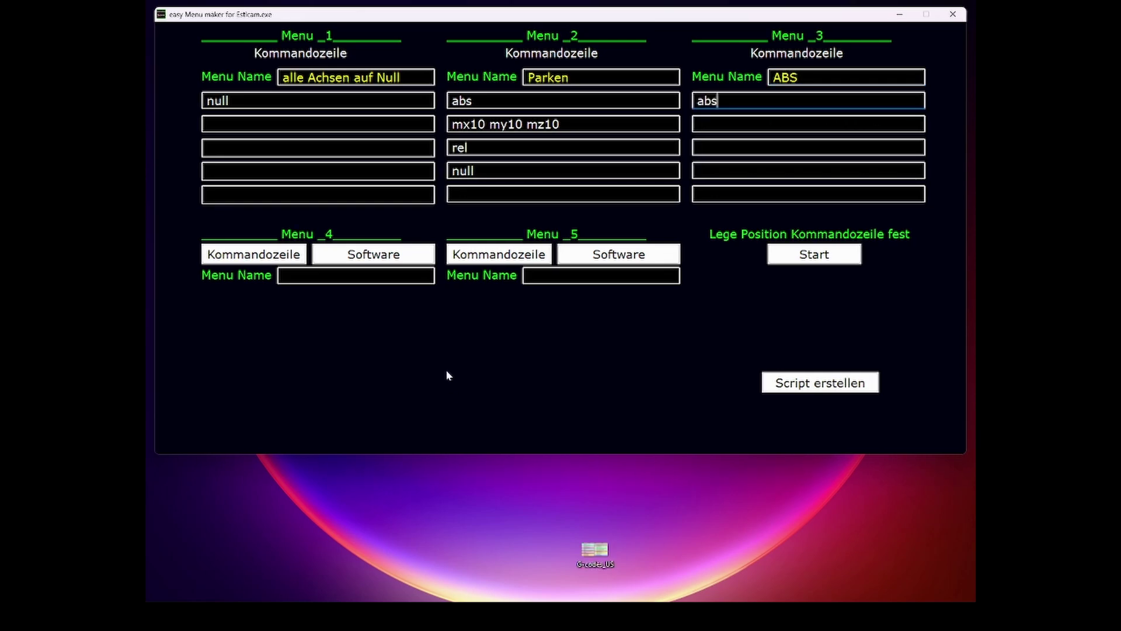
# Set Menu 4 to Software and name it "G-Code", leaving its path entry ready for input.
pyautogui.click(394, 257)
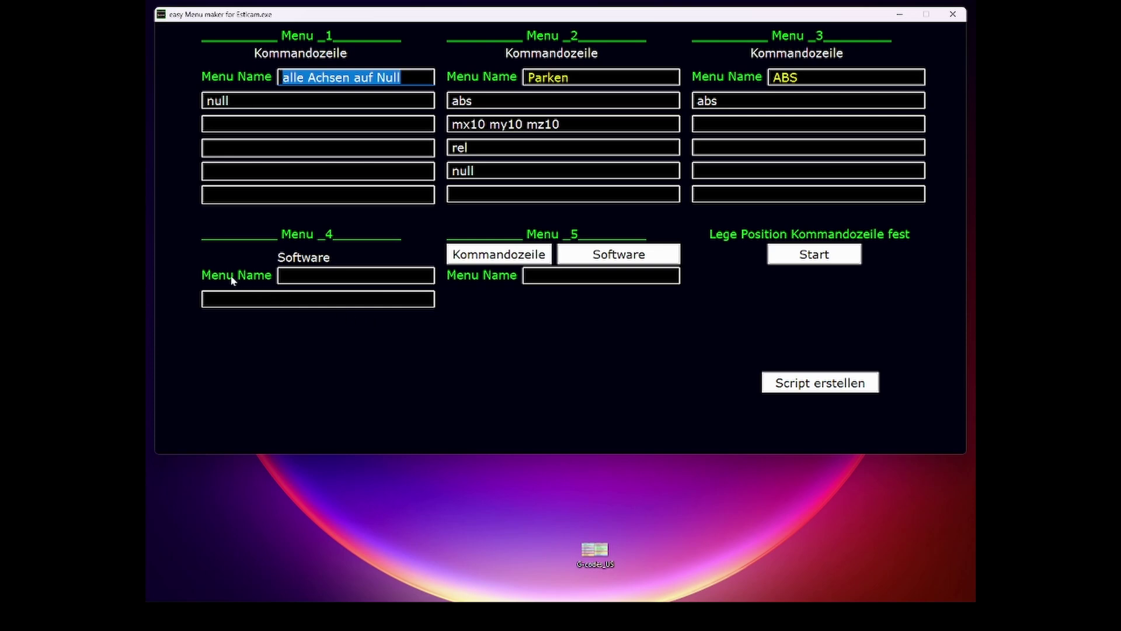
pyautogui.click(309, 275)
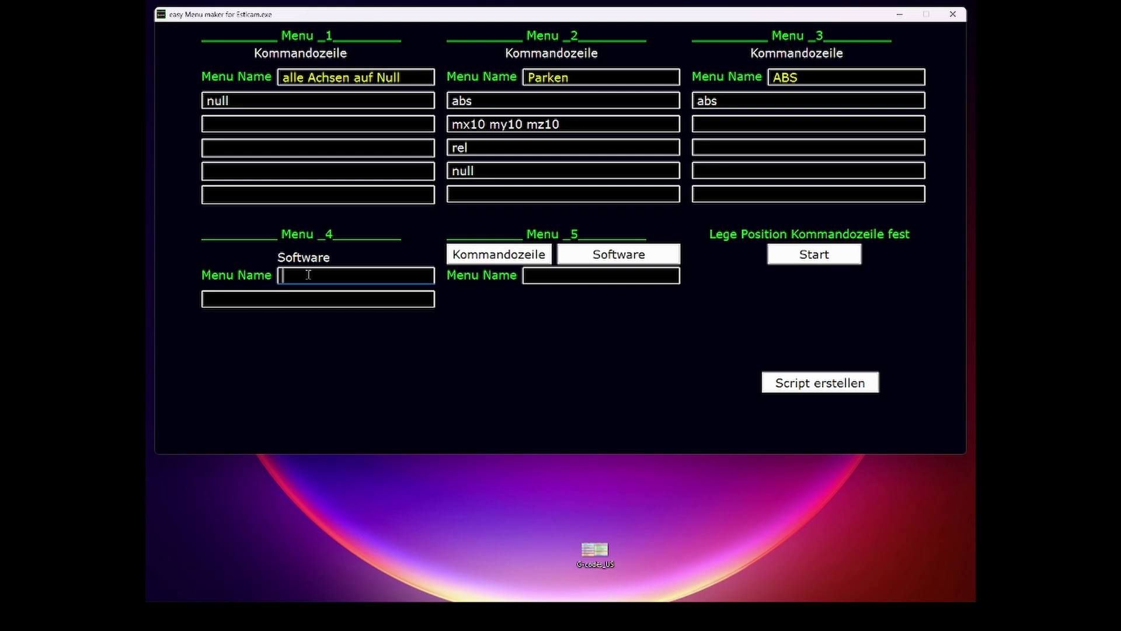
pyautogui.write('G-Code')
pyautogui.click(228, 299)
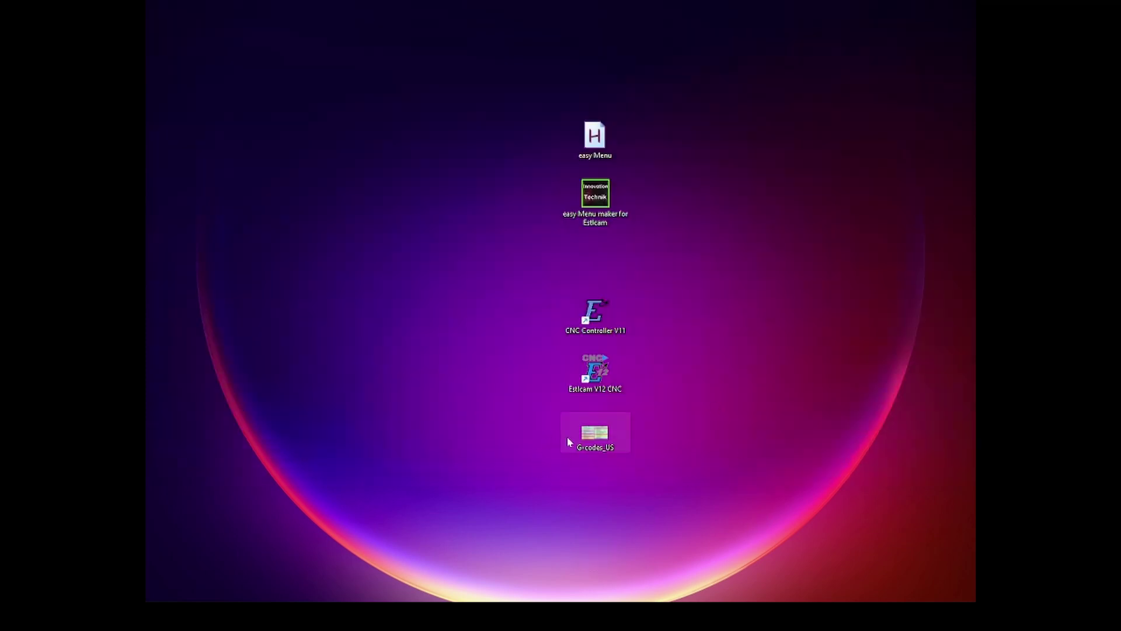
# View the G-codes_US image from the desktop, zooming in on its code table, and close it.
pyautogui.doubleClick(600, 438)
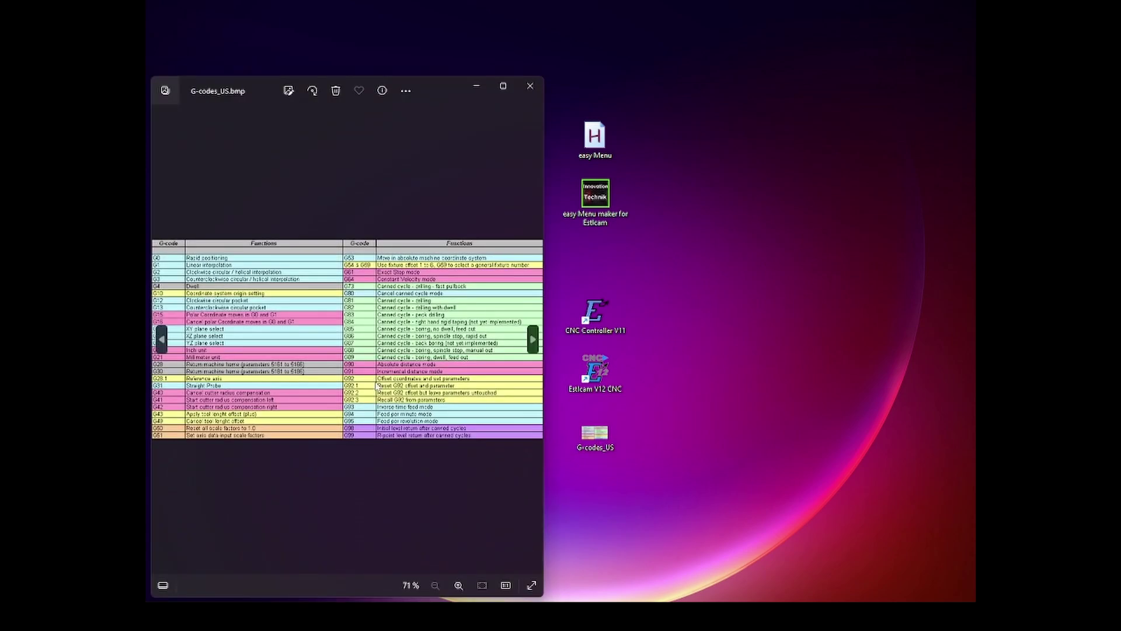
pyautogui.scroll(3, 375, 390)
pyautogui.scroll(-3, 385, 364)
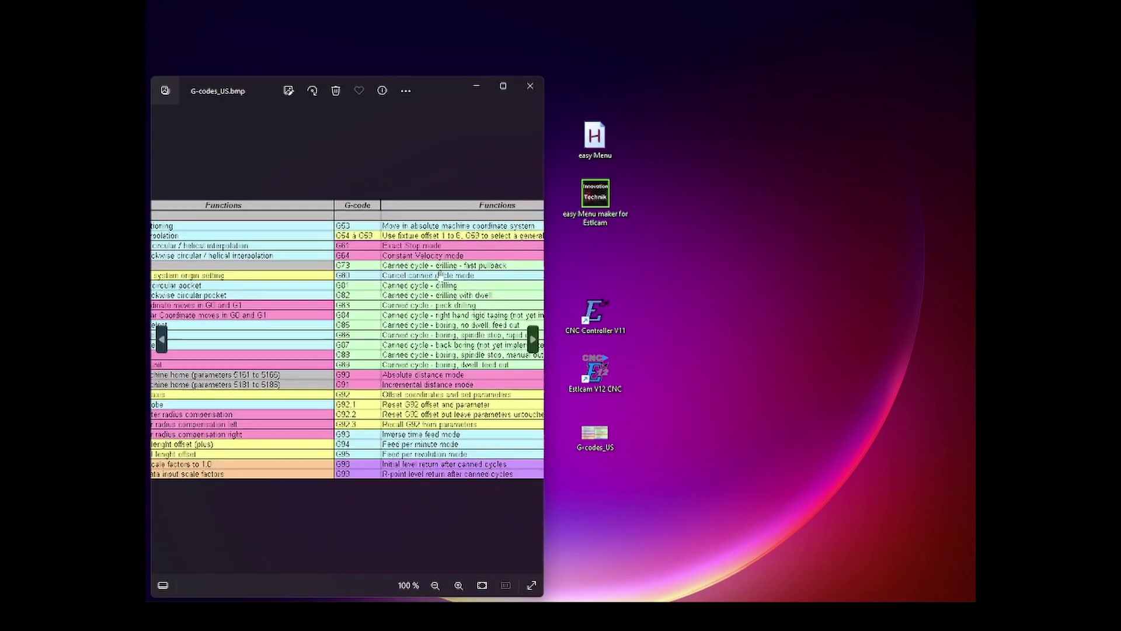
pyautogui.click(530, 86)
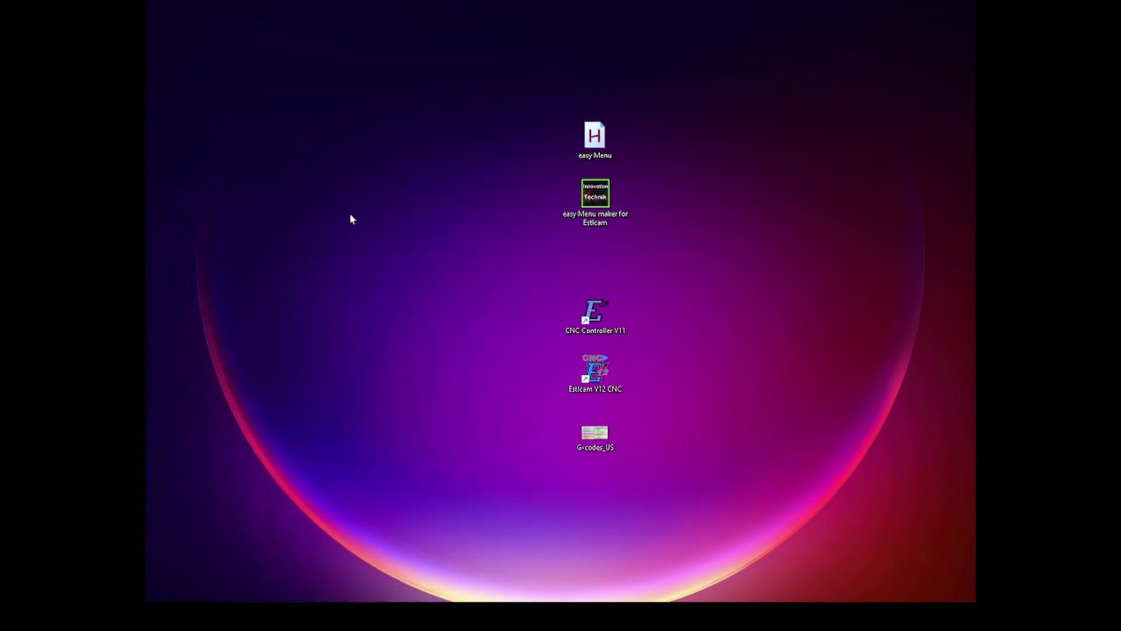
# Copy the file path of the desktop image G-codes_US.bmp and enter it as the path of Menu 4.
pyautogui.rightClick(598, 430)
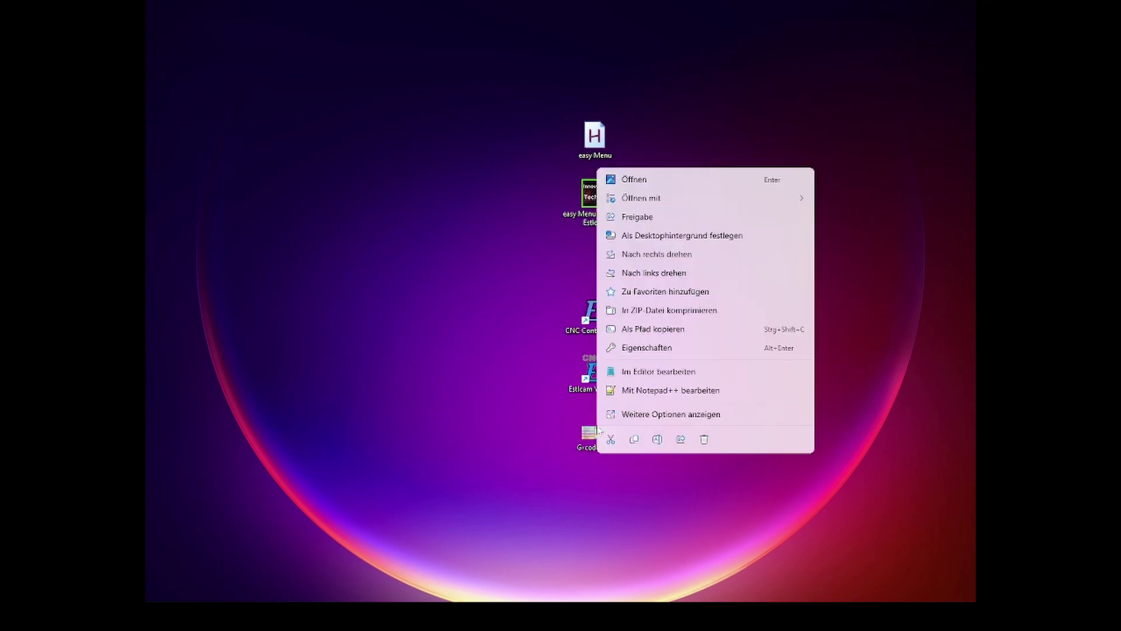
pyautogui.click(651, 330)
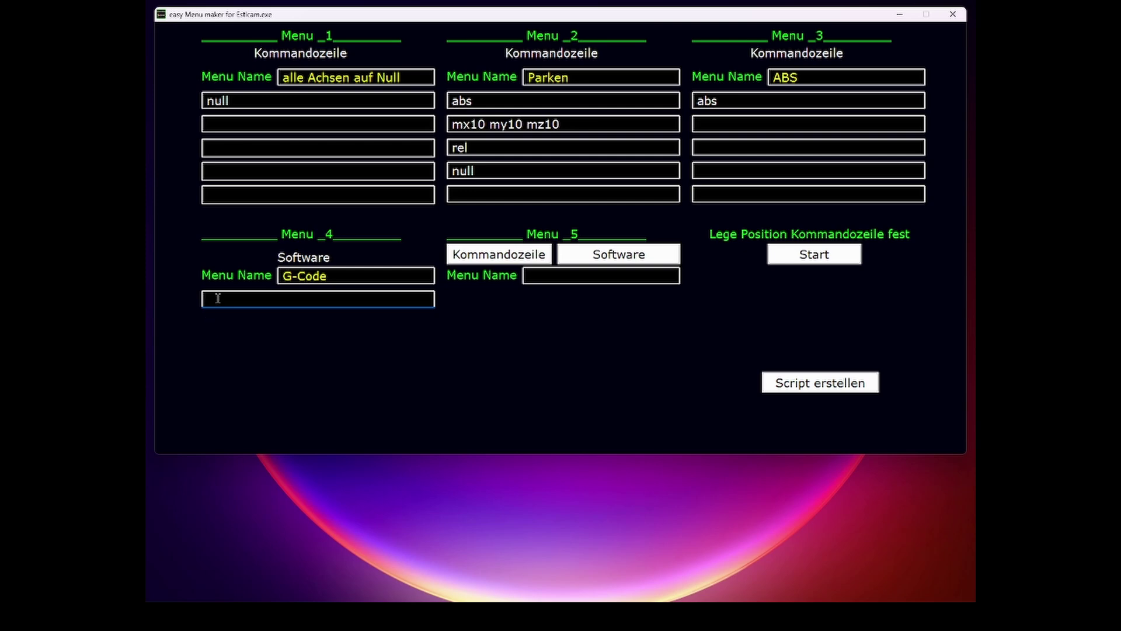
pyautogui.write('"C:\\Users\\jcarl\\Desktop\\G-codes_US.bmp"')
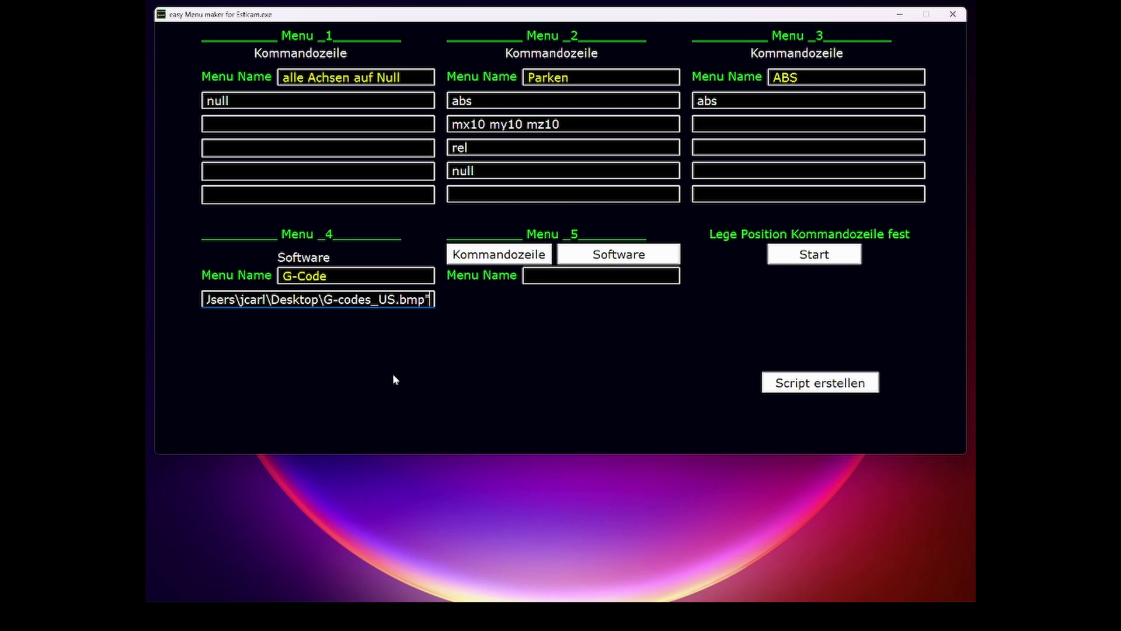
pyautogui.click(622, 257)
pyautogui.click(546, 275)
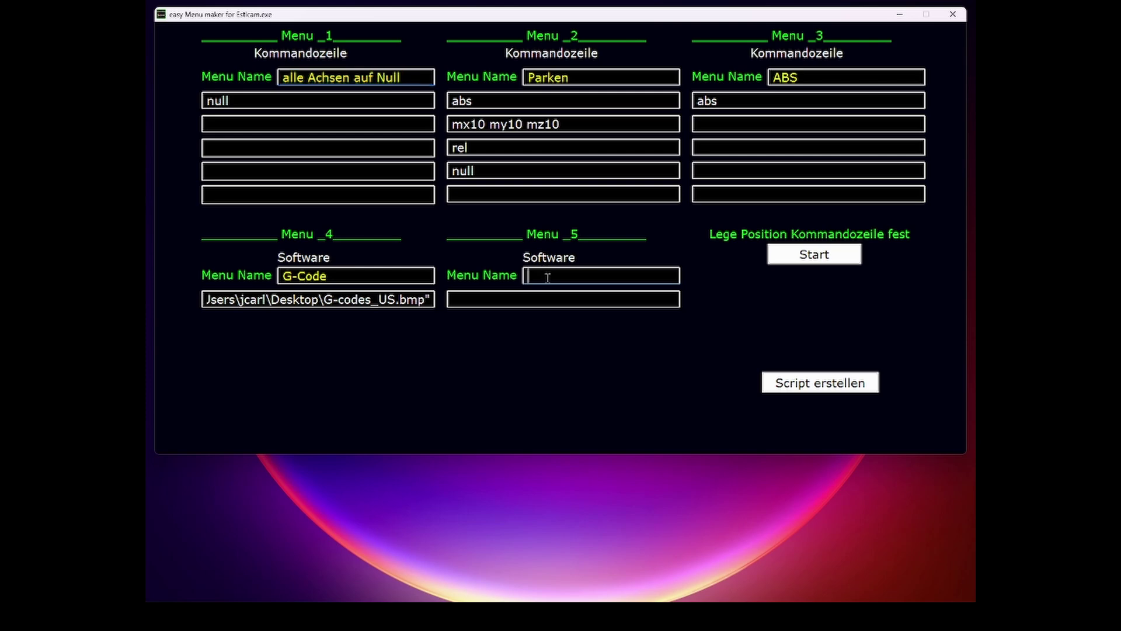
pyautogui.write('Estl')
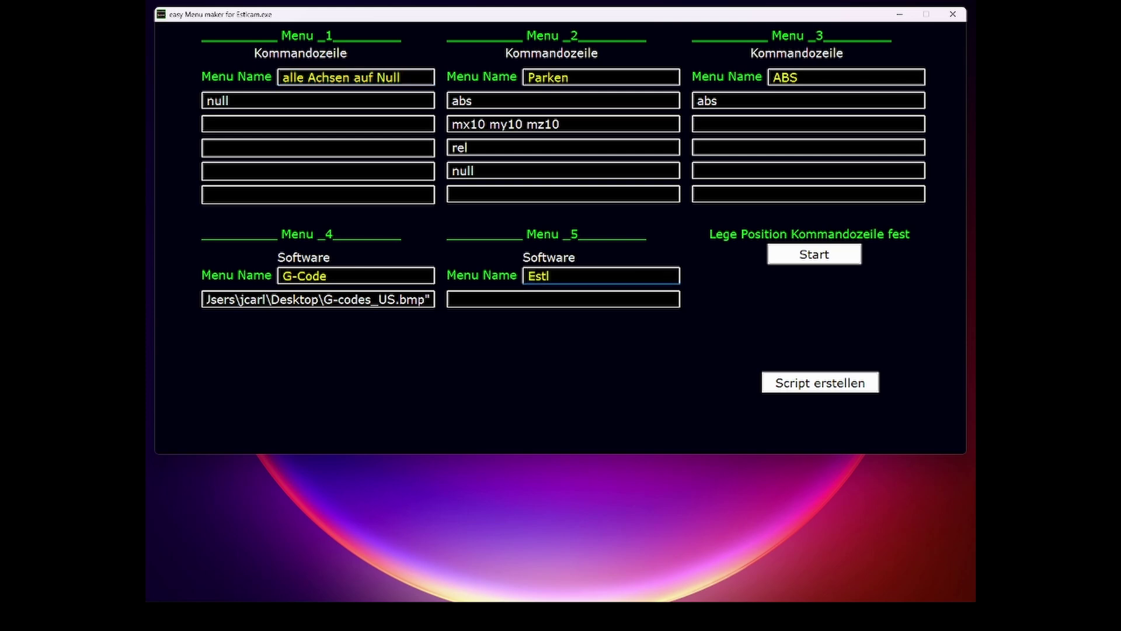
pyautogui.write('cam')
pyautogui.press('Tab')
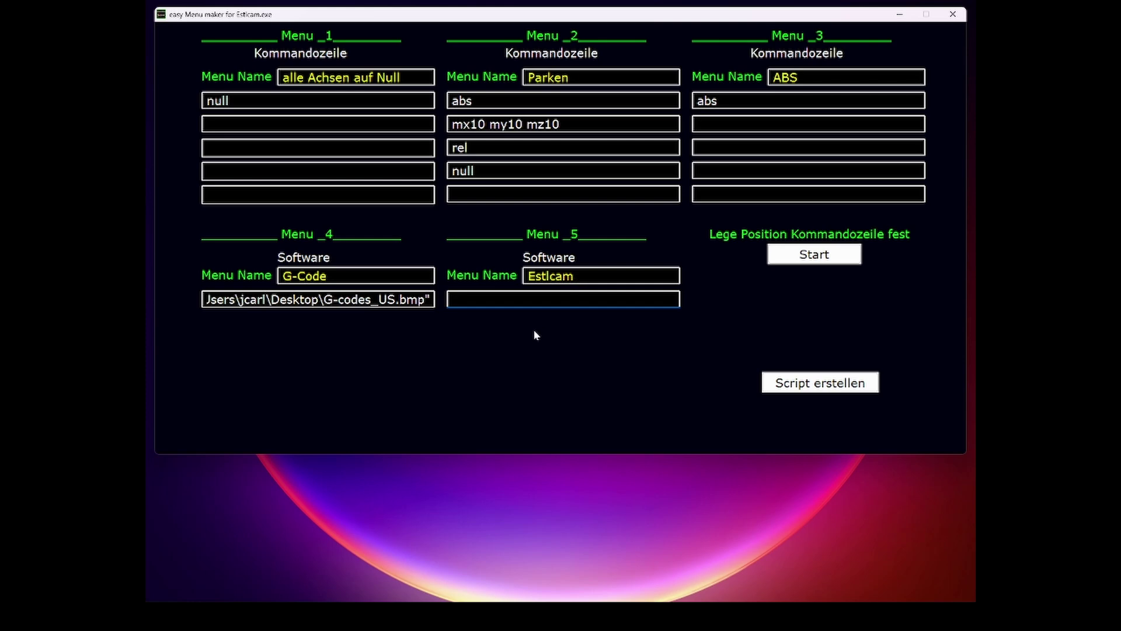
pyautogui.write('www.estlcam.de')
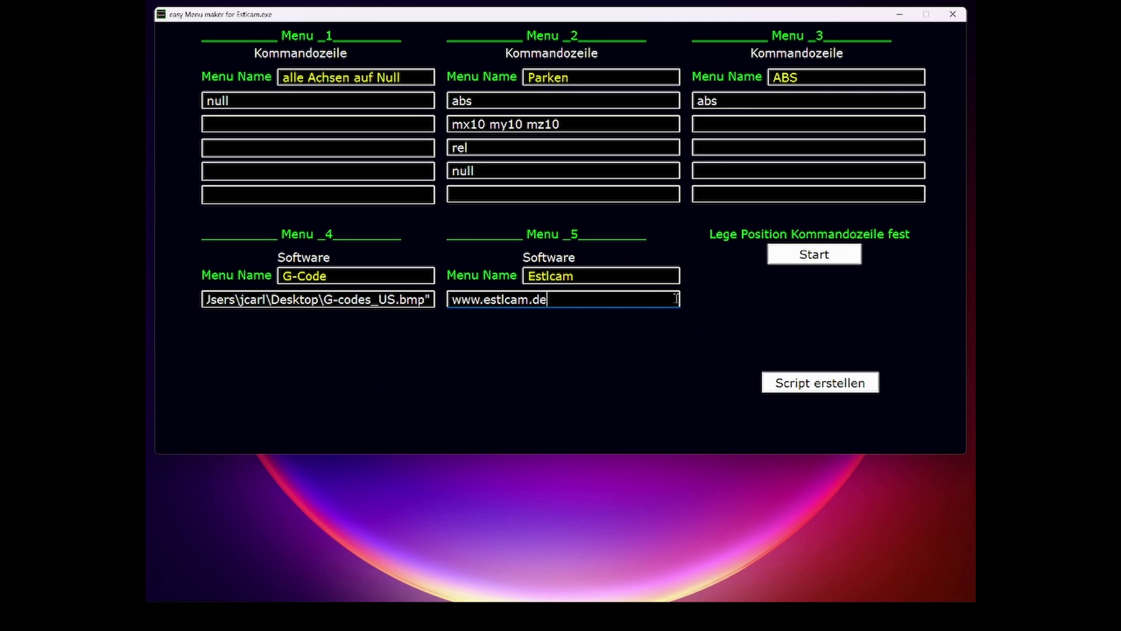
# Start defining the Kommandozeile position, open Estlcam V12 CNC and pick its command-line field as the position.
pyautogui.click(814, 254)
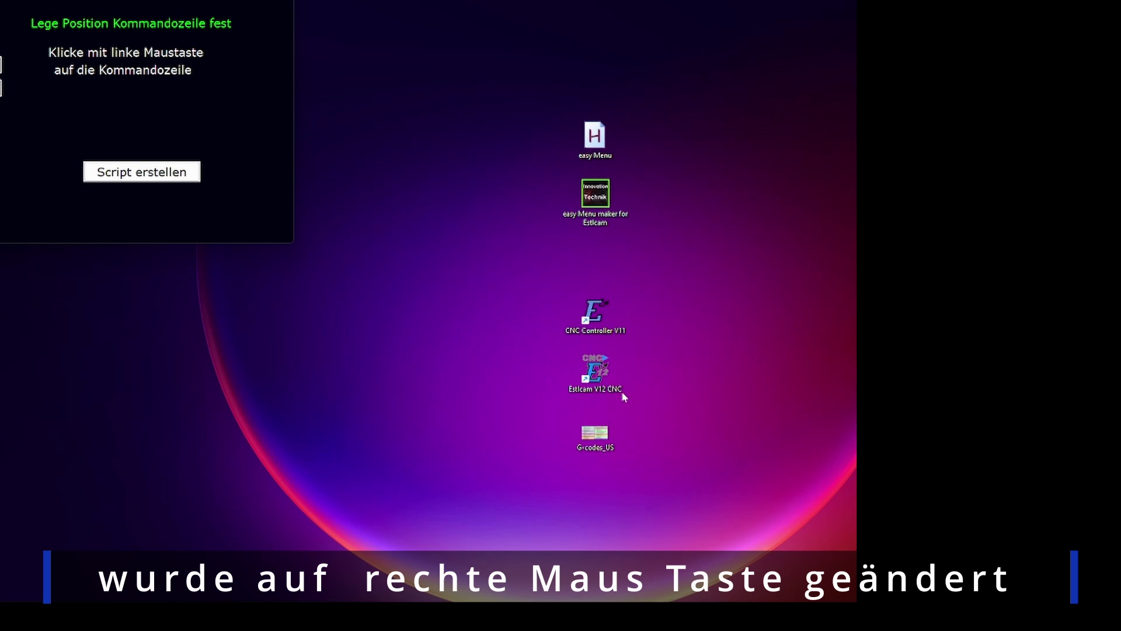
pyautogui.doubleClick(603, 376)
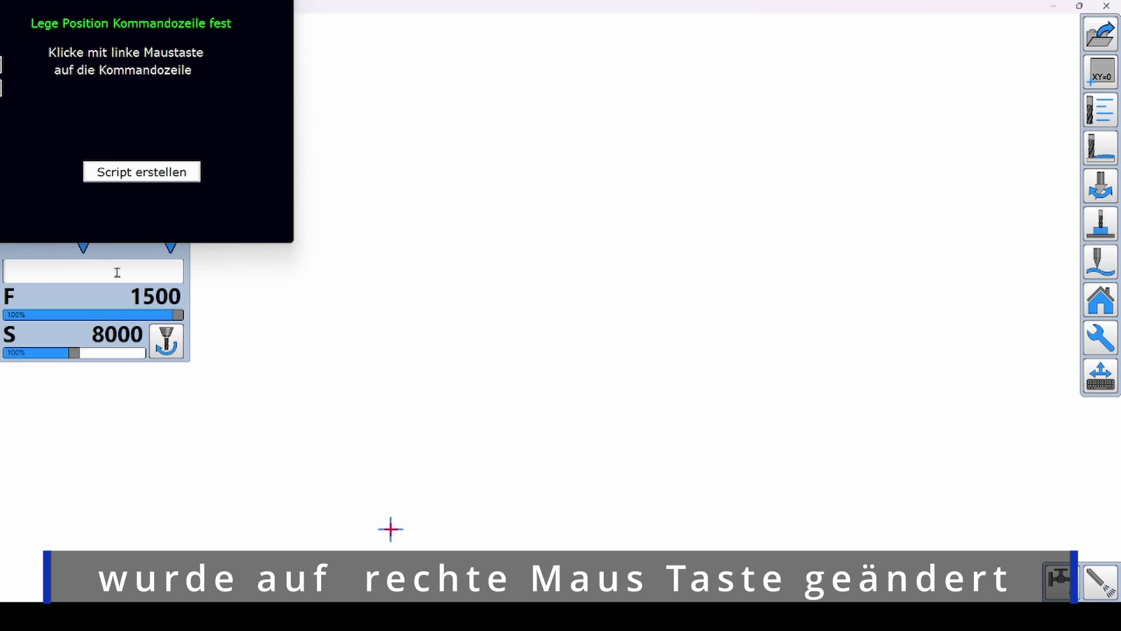
pyautogui.rightClick(118, 272)
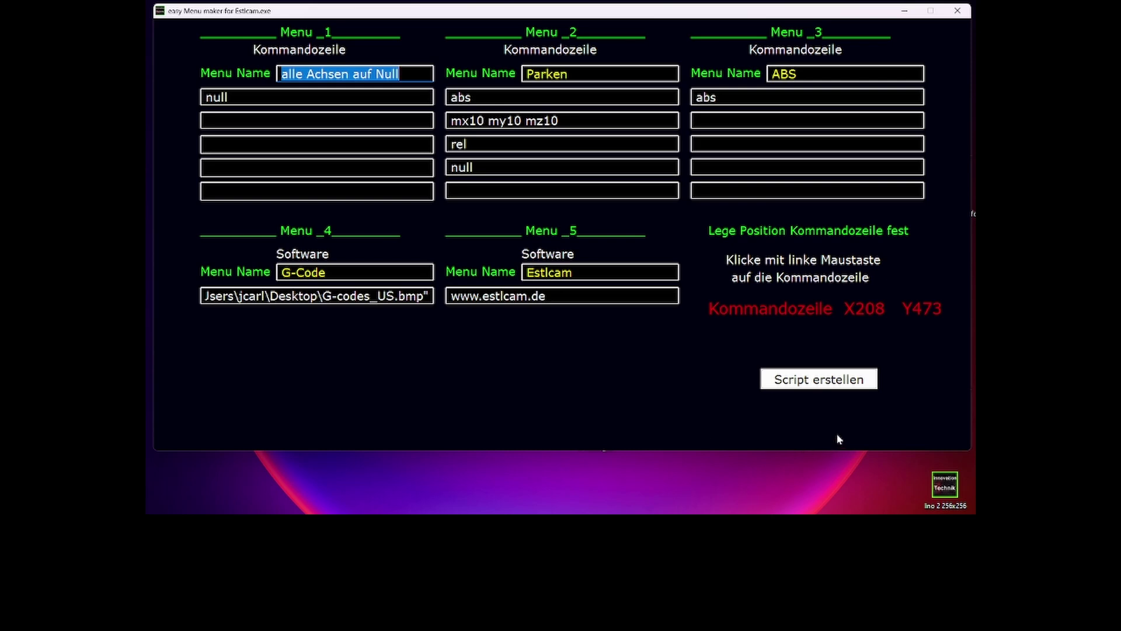
# Generate the menu script and save it to the Desktop as easy Menu.ahk with UTF-8 encoding.
pyautogui.click(818, 382)
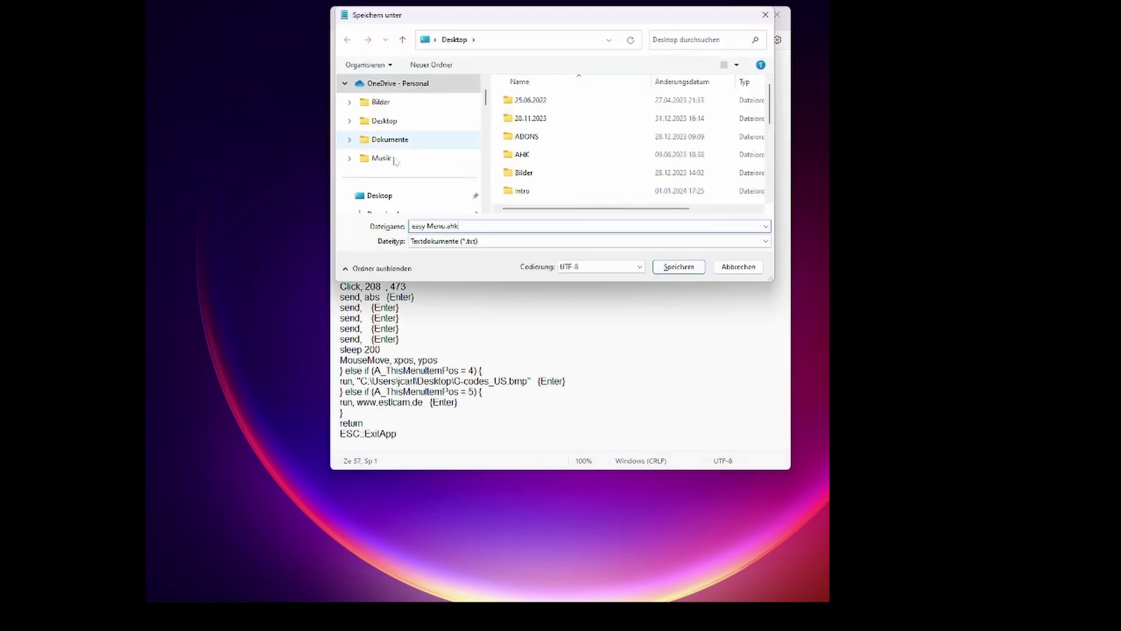
pyautogui.scroll(-3, 560, 158)
pyautogui.scroll(4, 551, 138)
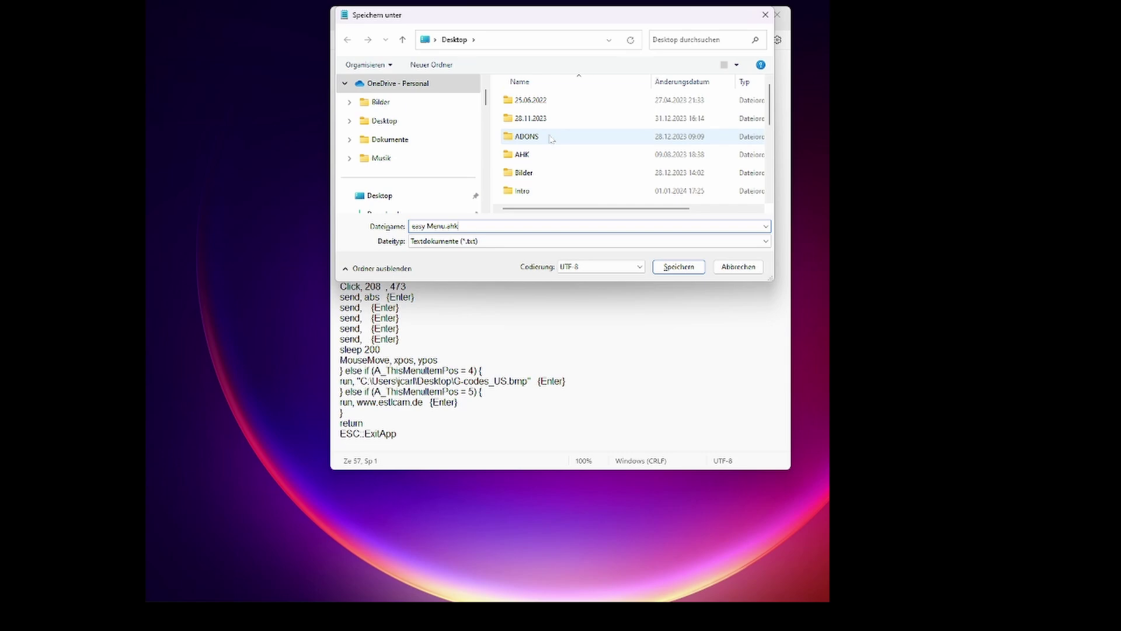
pyautogui.press('Return')
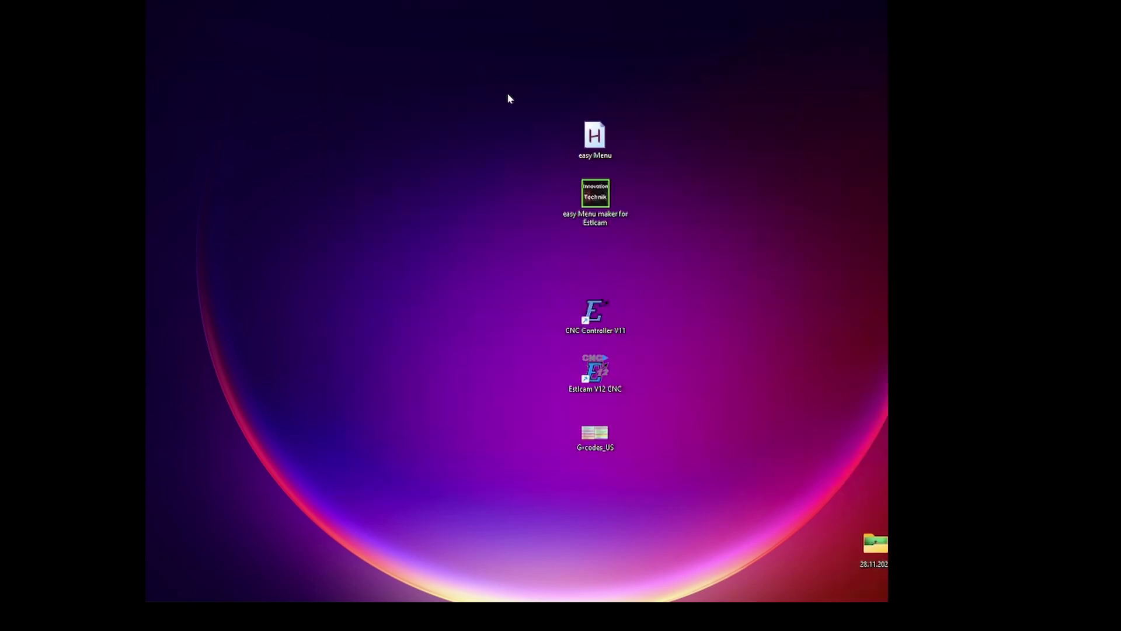
# Launch the easy Menu script and Estlcam V12 CNC, and jog the machine to about X 46, Y 23.
pyautogui.click(596, 136)
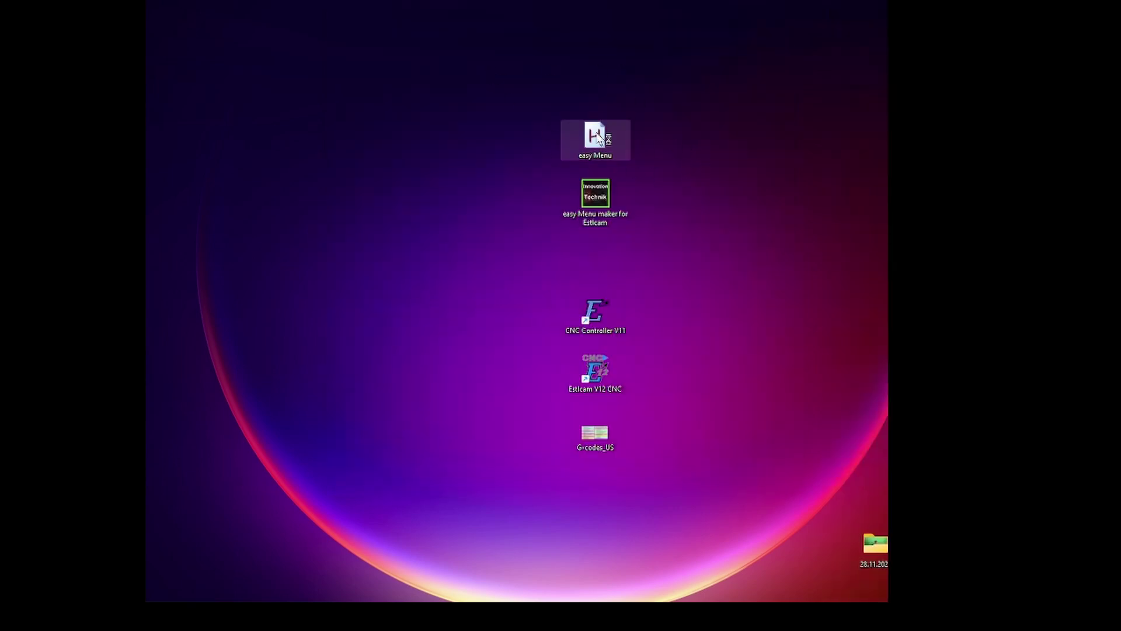
pyautogui.doubleClick(597, 367)
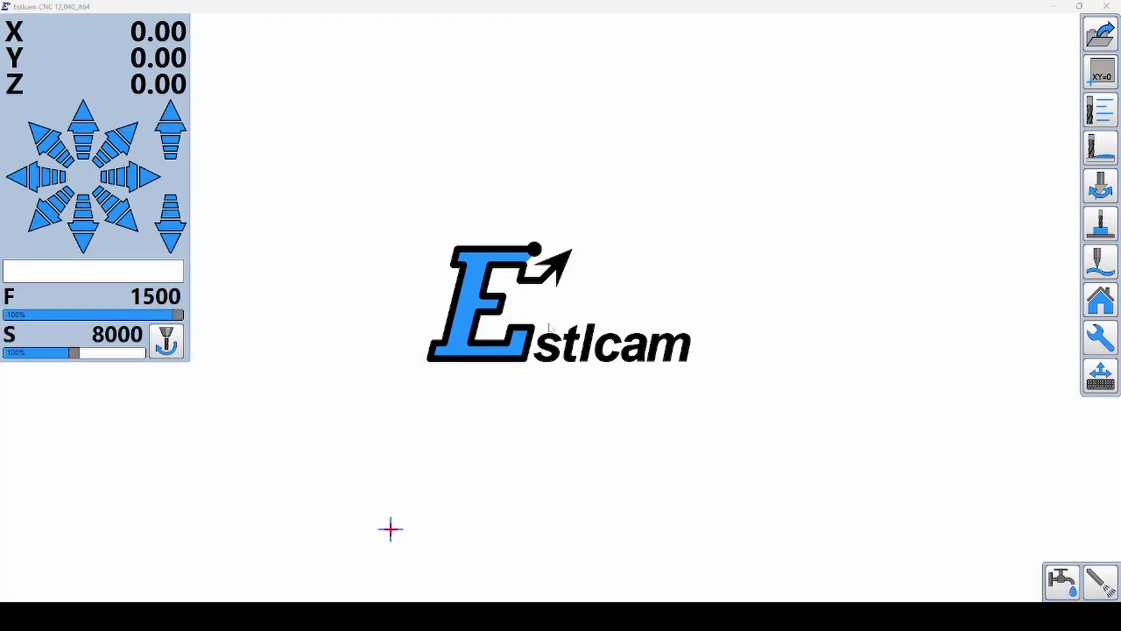
pyautogui.click(128, 131)
pyautogui.moveTo(128, 131); pyautogui.dragTo(149, 175)
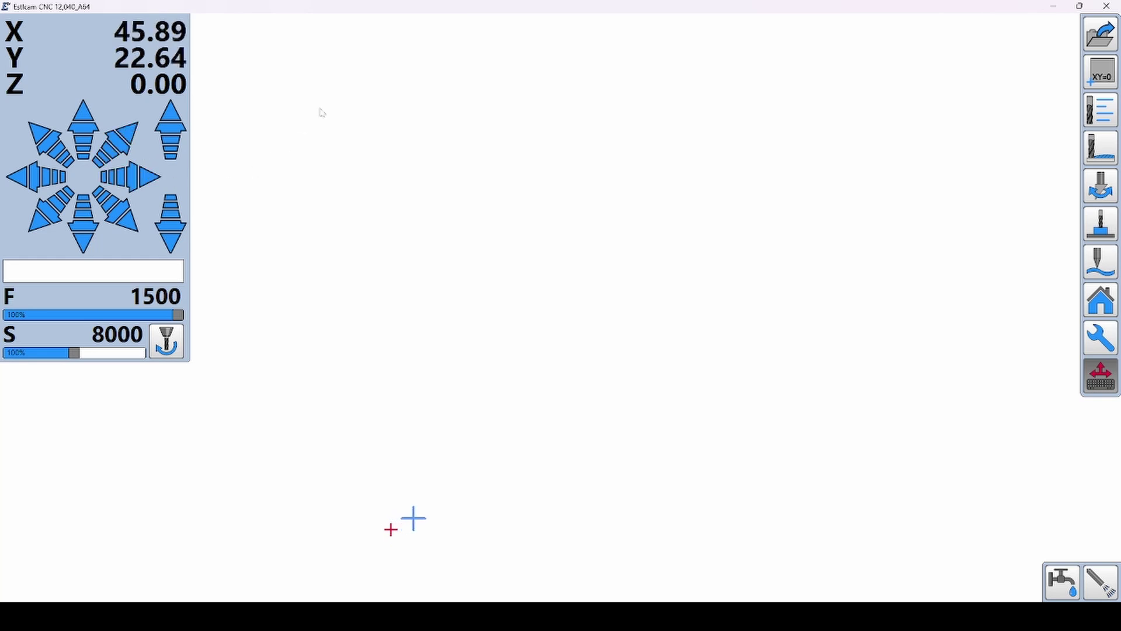
# Run the custom context menu entries alle Achsen auf Null, Parken and ABS one after another.
pyautogui.rightClick(321, 111)
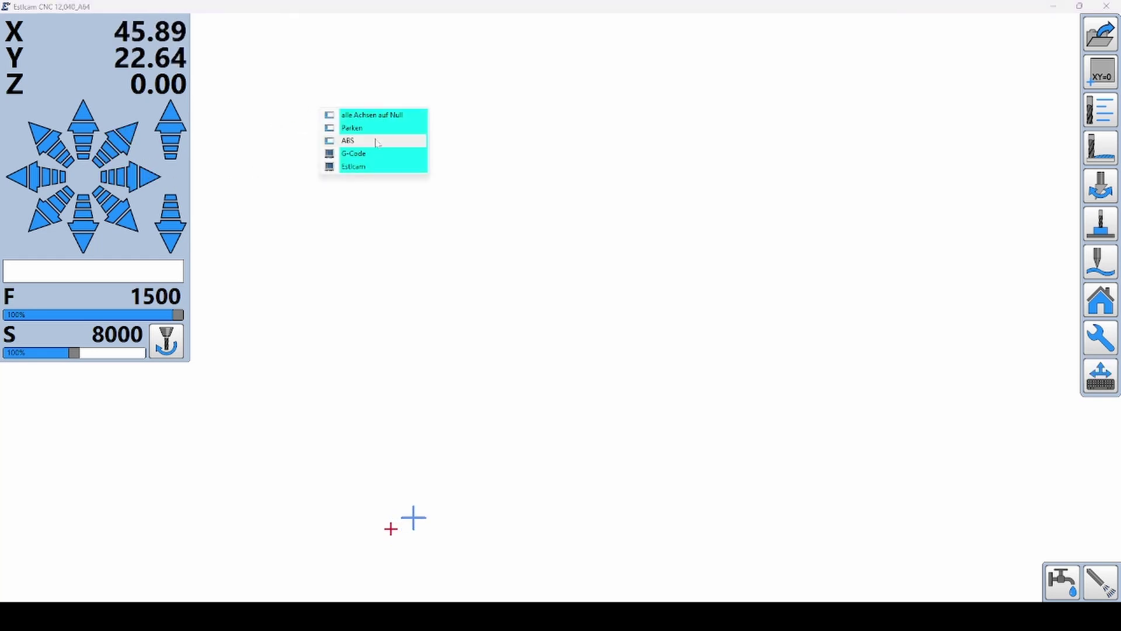
pyautogui.click(362, 115)
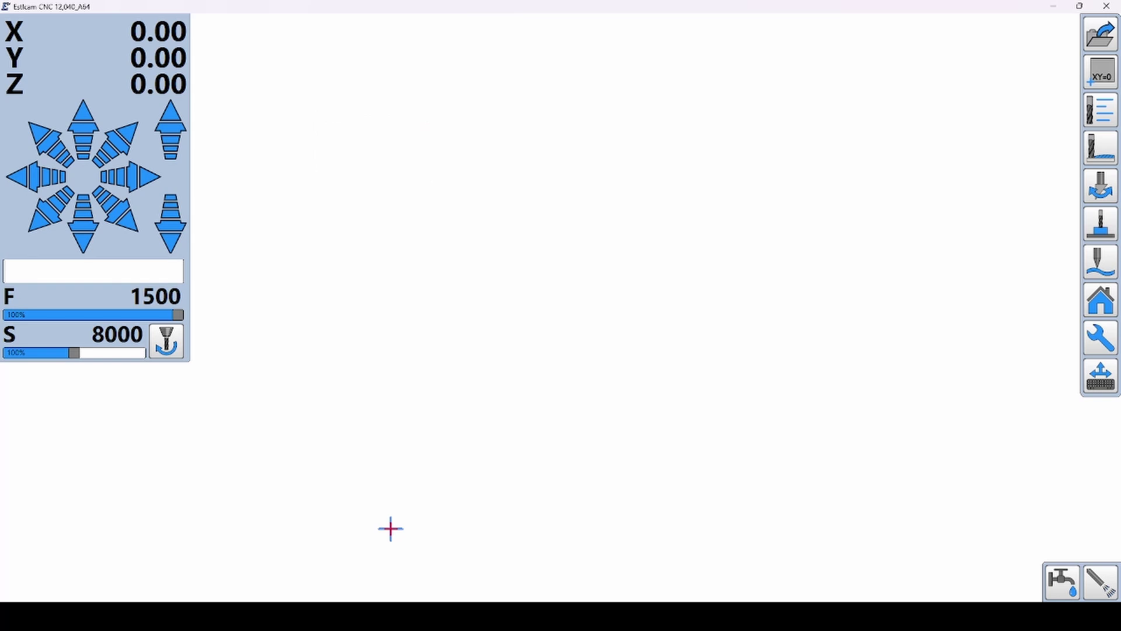
pyautogui.rightClick(295, 180)
pyautogui.click(331, 197)
pyautogui.rightClick(331, 221)
pyautogui.click(357, 251)
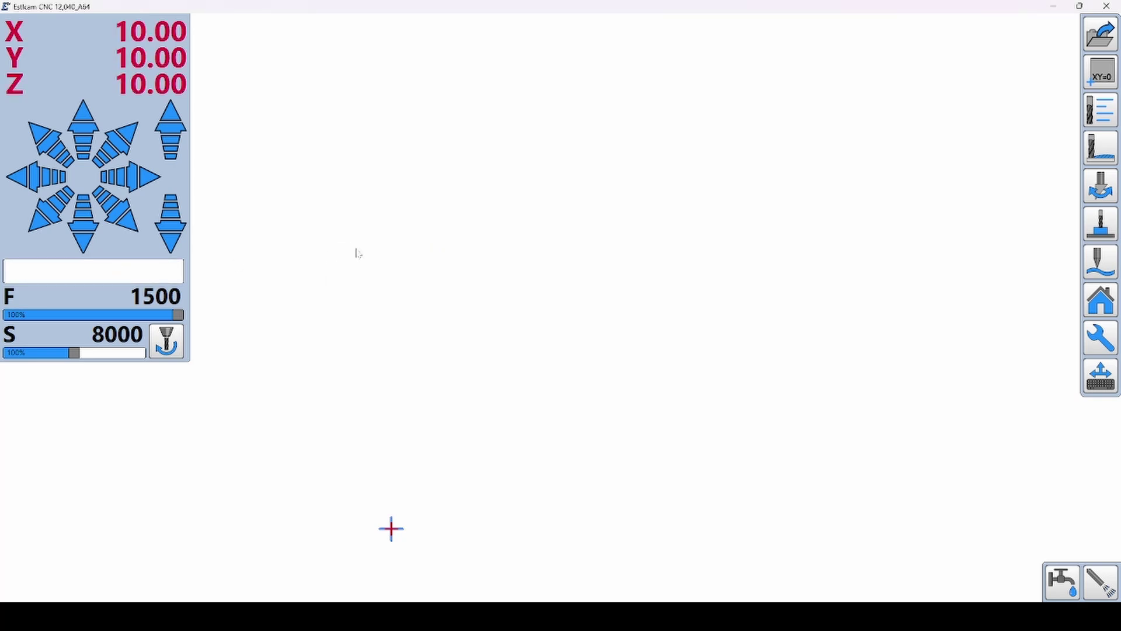
# Test the software entries of the custom menu: open and close the G-Code image, and open the Estlcam website.
pyautogui.rightClick(525, 181)
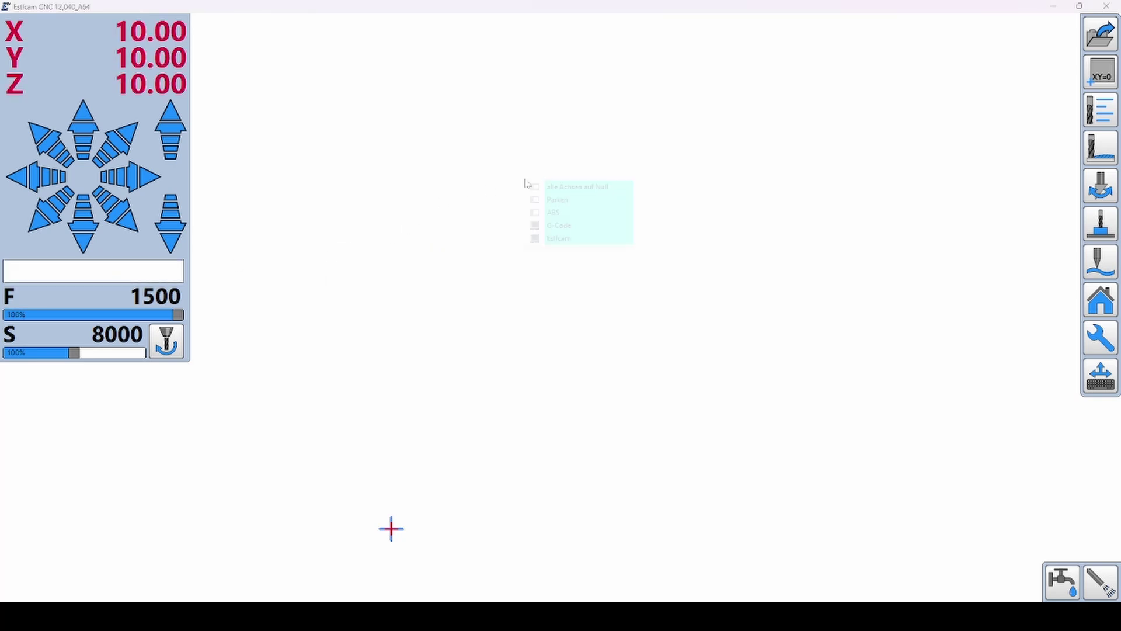
pyautogui.click(555, 229)
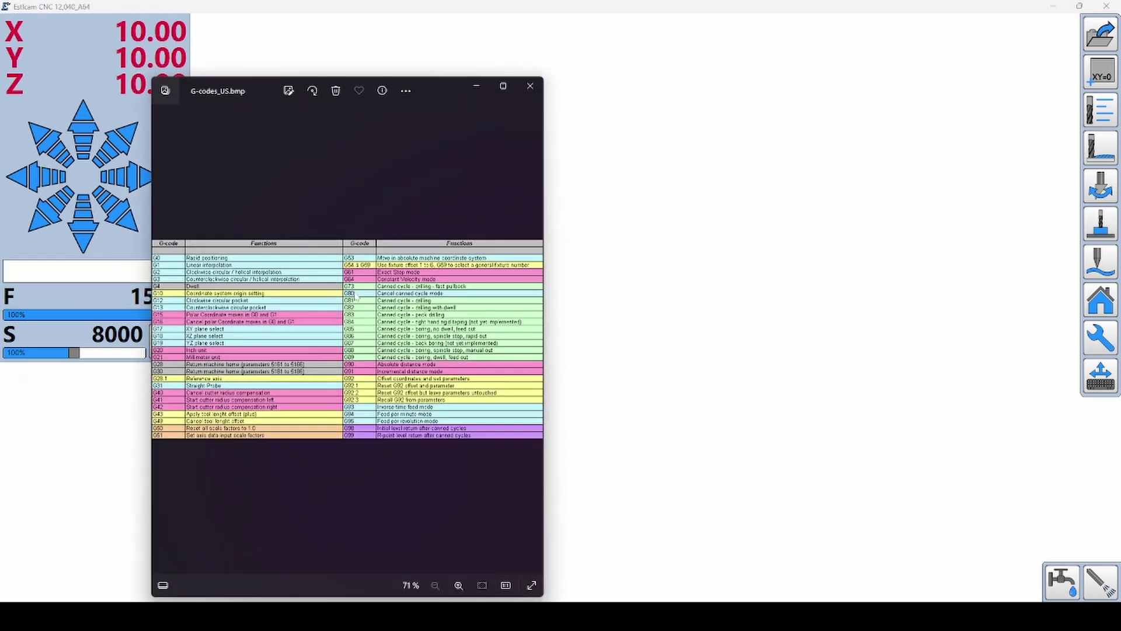
pyautogui.click(529, 87)
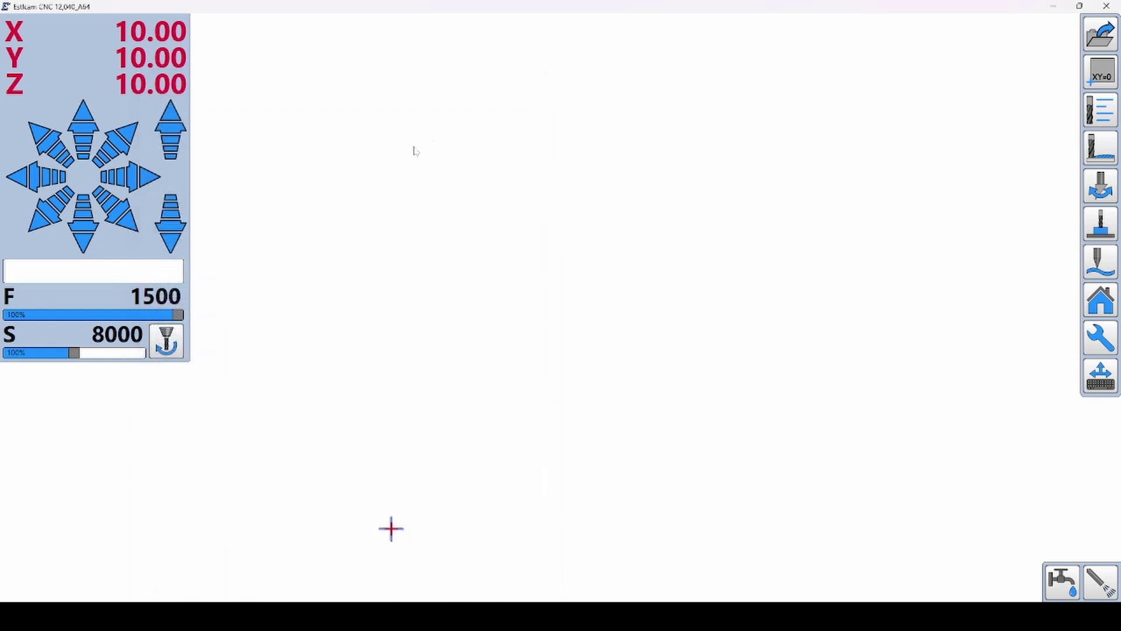
pyautogui.rightClick(405, 161)
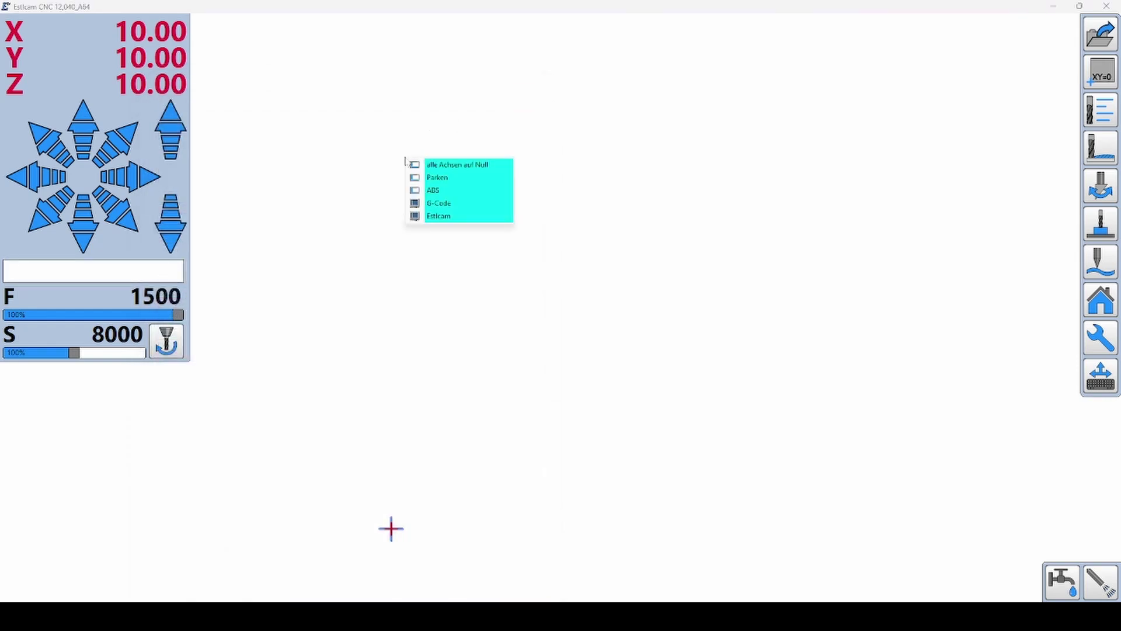
pyautogui.click(447, 217)
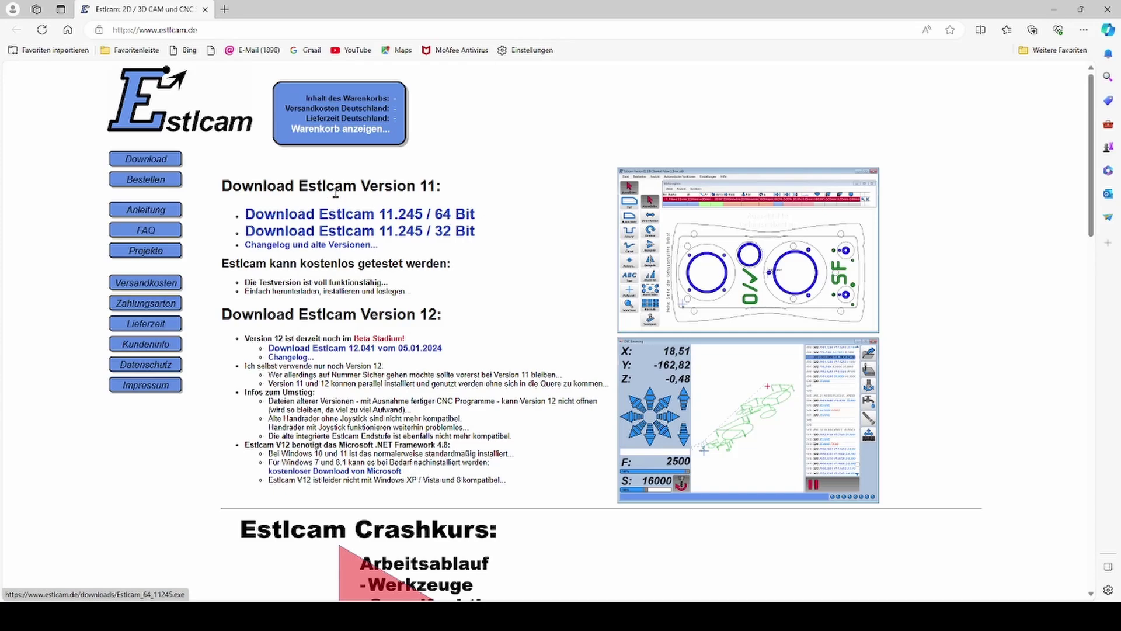